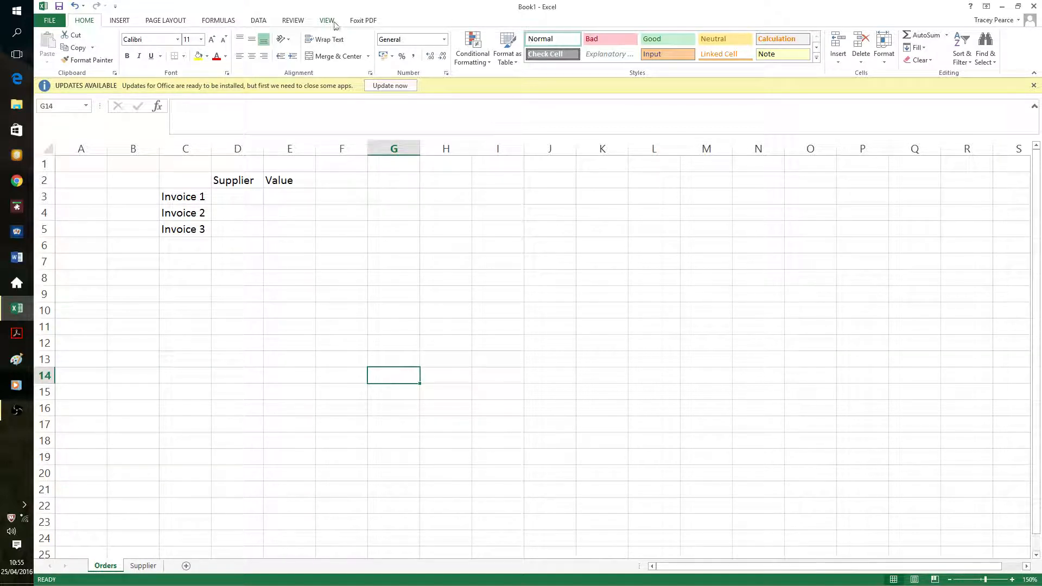
Add list data validation to the Supplier cells D3:D5, using cells A2:A7 of the Supplier sheet as the source.
{"action": "left_click", "coordinate": [258, 21]}
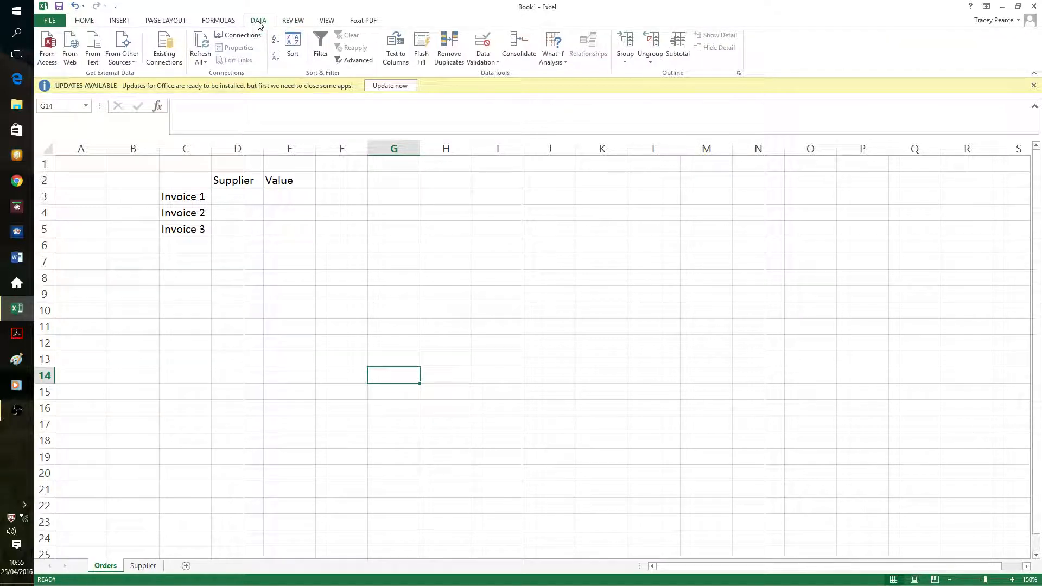
{"action": "left_click", "coordinate": [530, 245]}
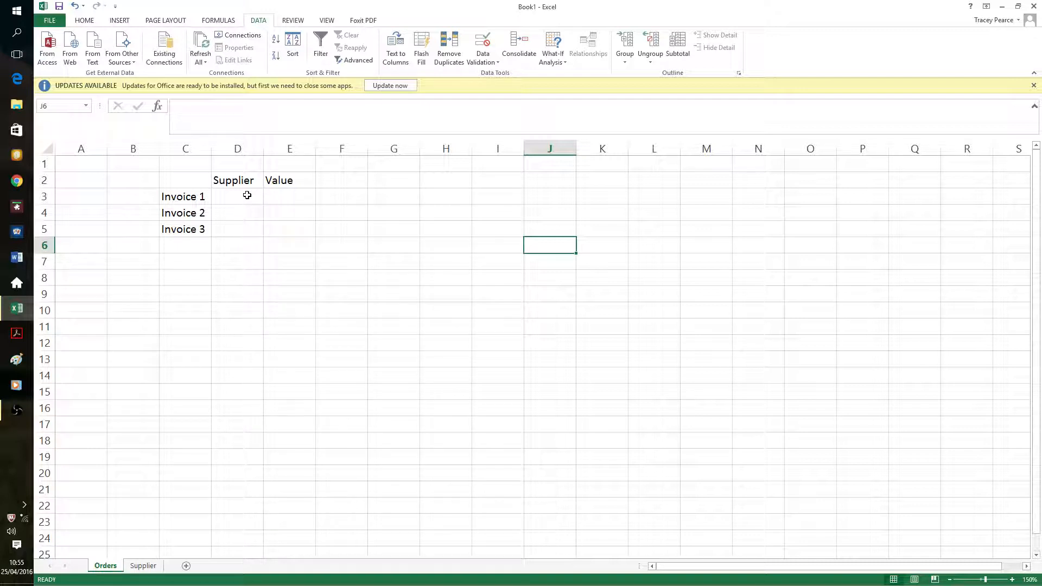
{"action": "left_click_drag", "start_coordinate": [247, 195], "coordinate": [247, 224]}
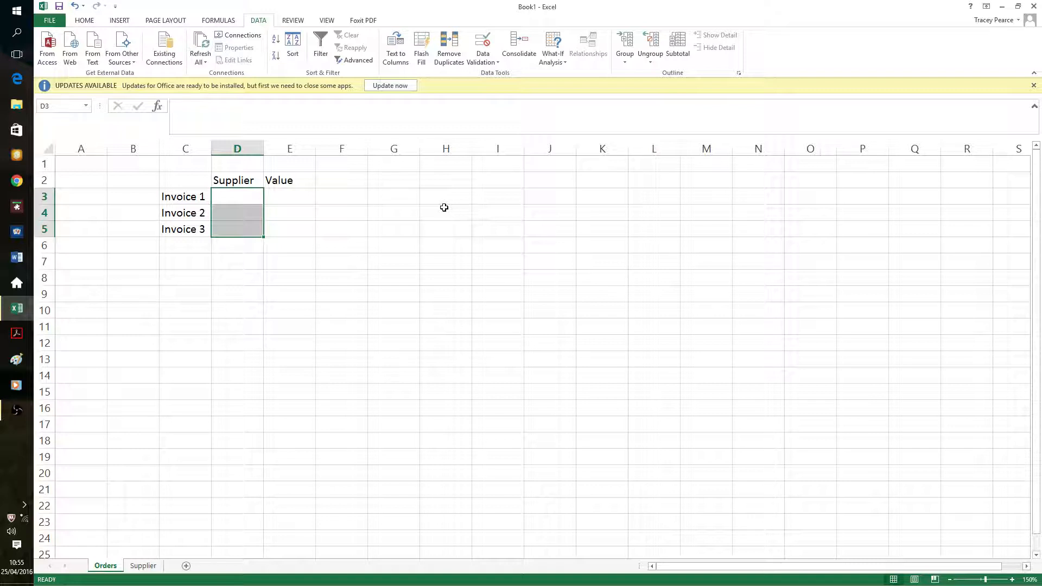
{"action": "left_click", "coordinate": [498, 63]}
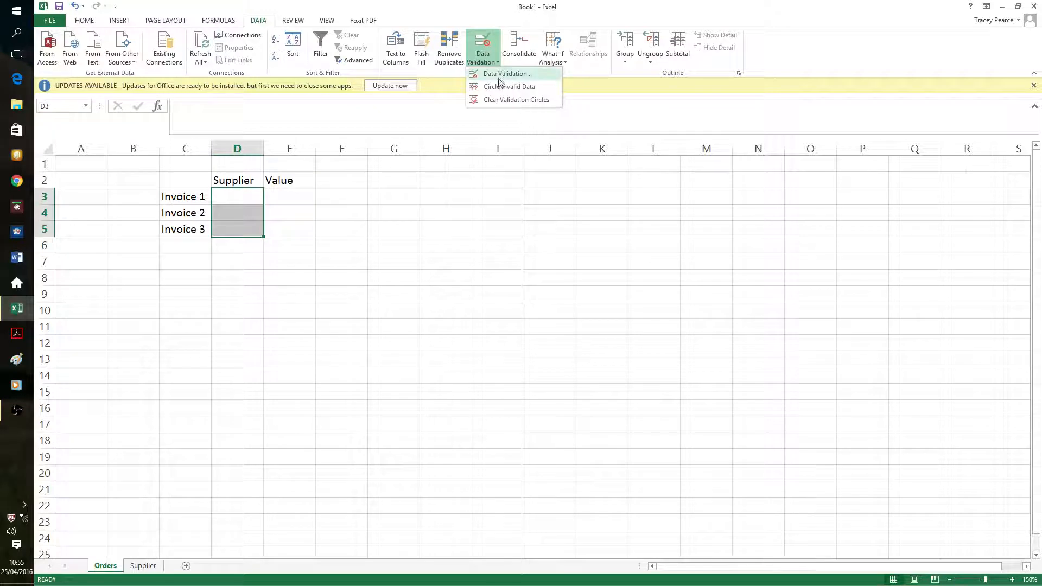
{"action": "left_click", "coordinate": [500, 77]}
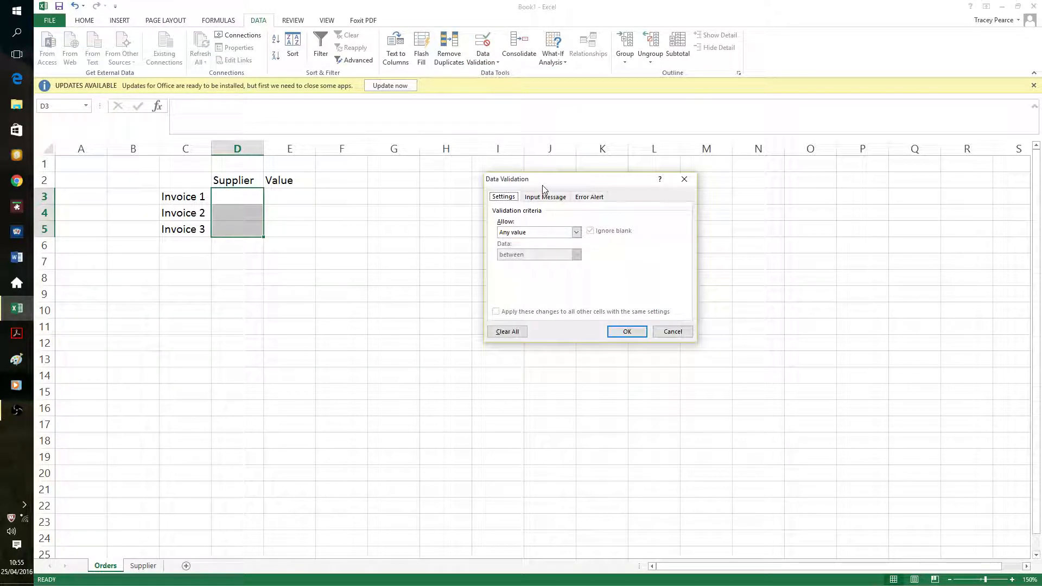
{"action": "left_click", "coordinate": [567, 232]}
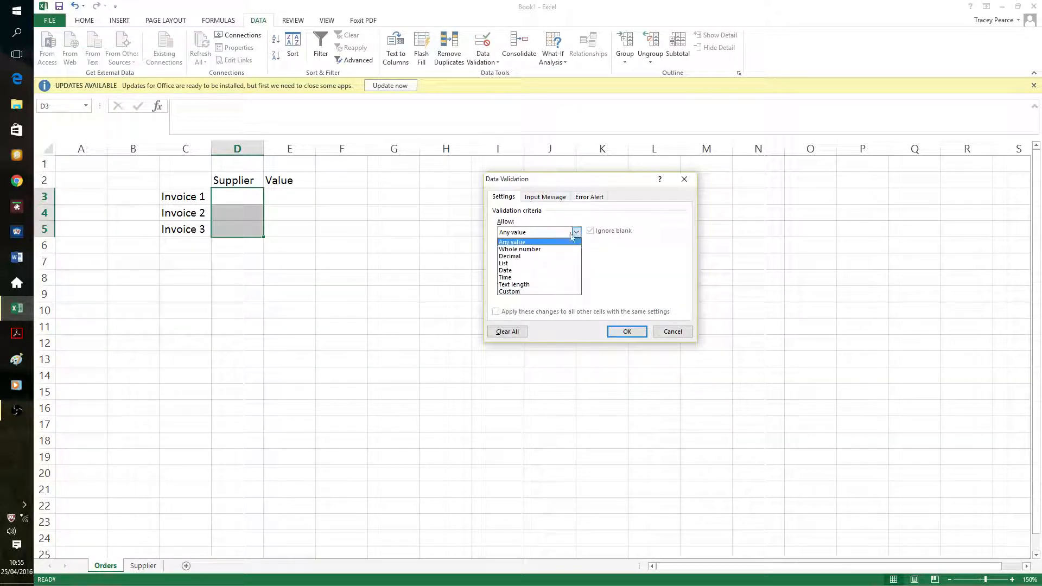
{"action": "left_click", "coordinate": [517, 264]}
{"action": "left_click", "coordinate": [512, 277]}
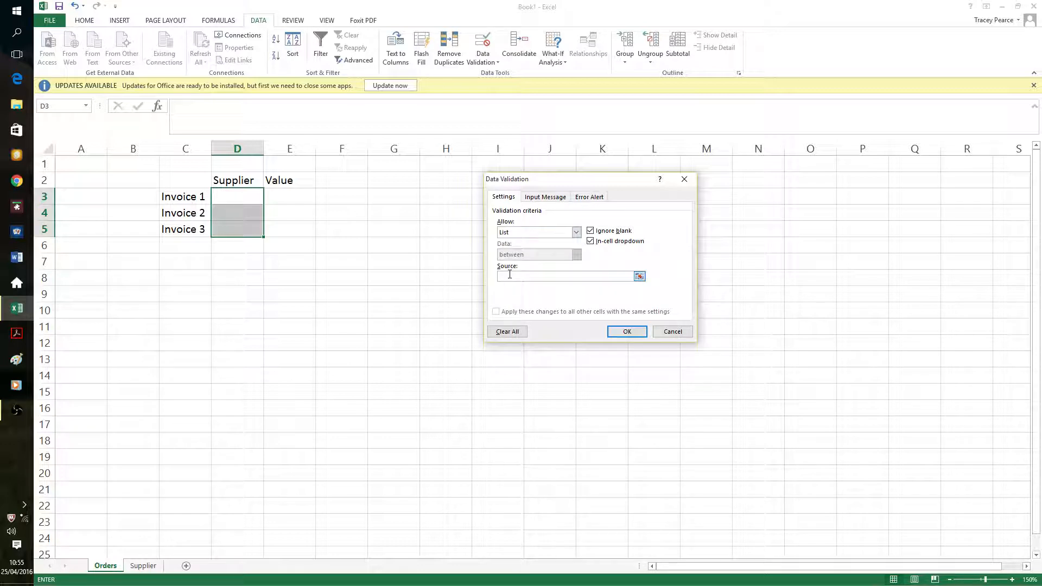
{"action": "left_click", "coordinate": [148, 566]}
{"action": "left_click_drag", "start_coordinate": [65, 167], "coordinate": [67, 221]}
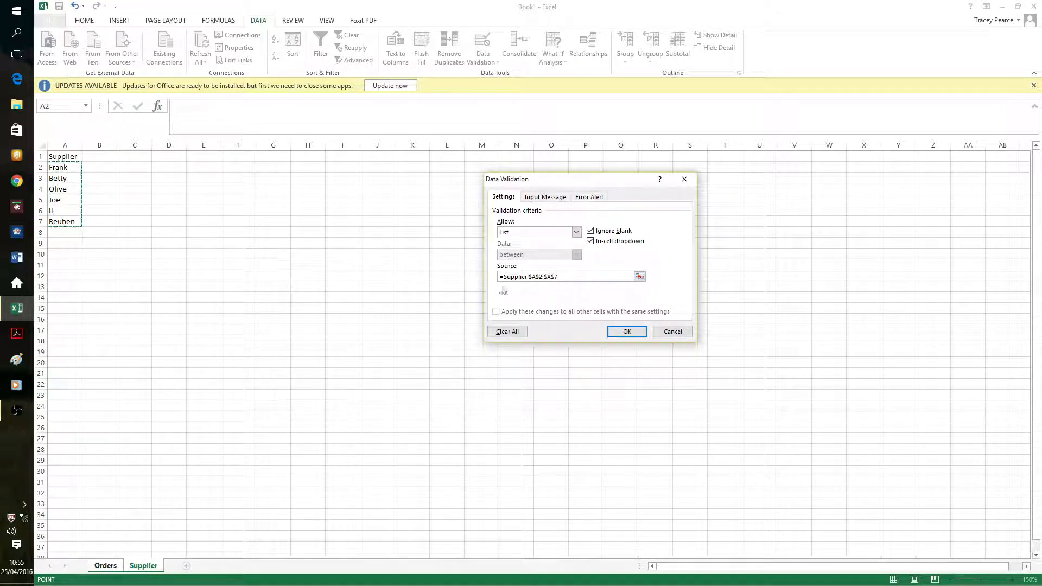
{"action": "left_click", "coordinate": [627, 332]}
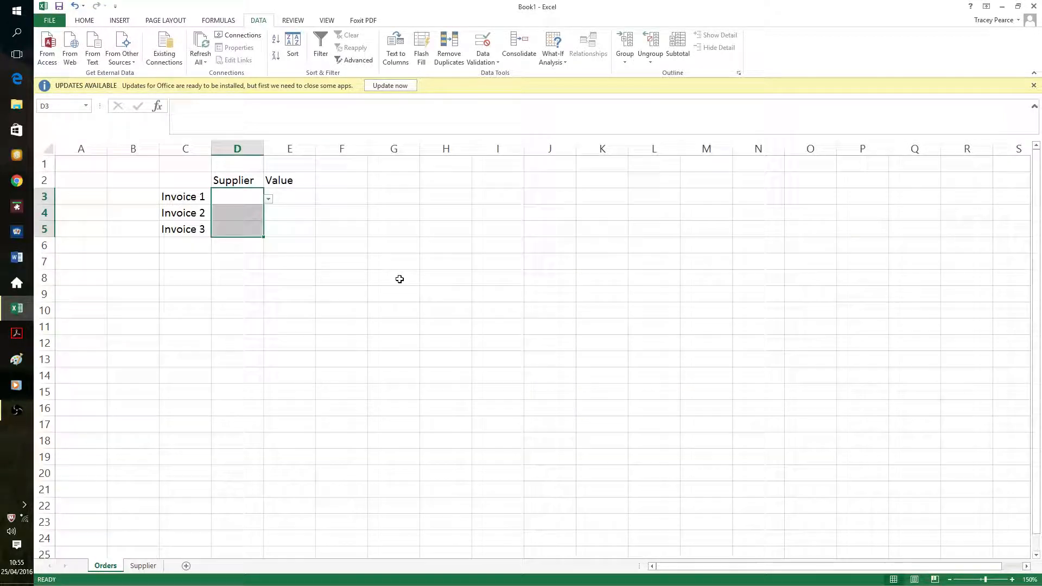
Choose the second, third and fifth suppliers on the list for Invoice 1, Invoice 2 and Invoice 3 respectively.
{"action": "left_click", "coordinate": [349, 291]}
{"action": "left_click", "coordinate": [238, 196]}
{"action": "left_click", "coordinate": [269, 199]}
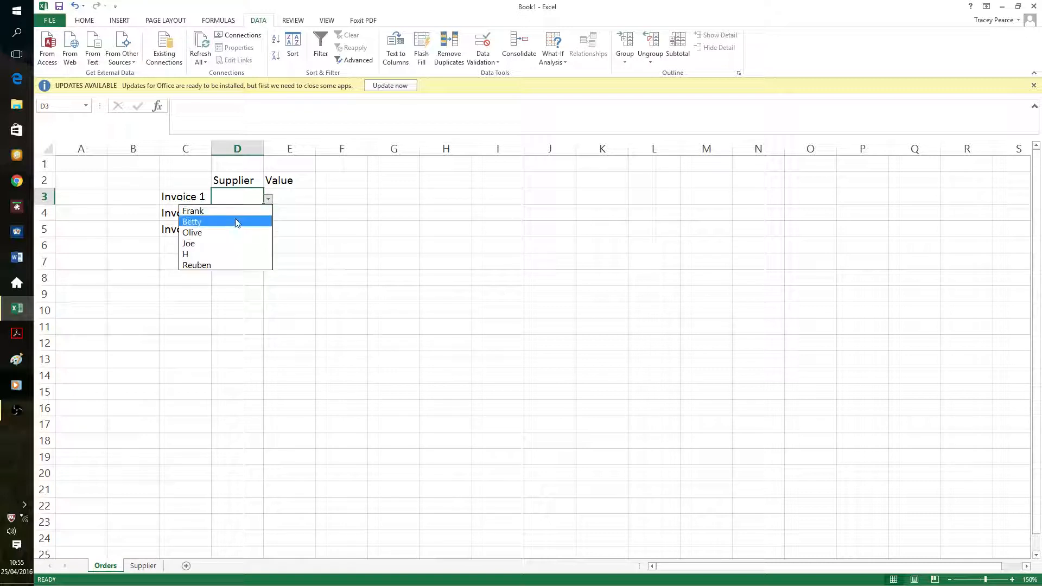
{"action": "left_click", "coordinate": [236, 219]}
{"action": "left_click", "coordinate": [242, 214]}
{"action": "left_click", "coordinate": [269, 216]}
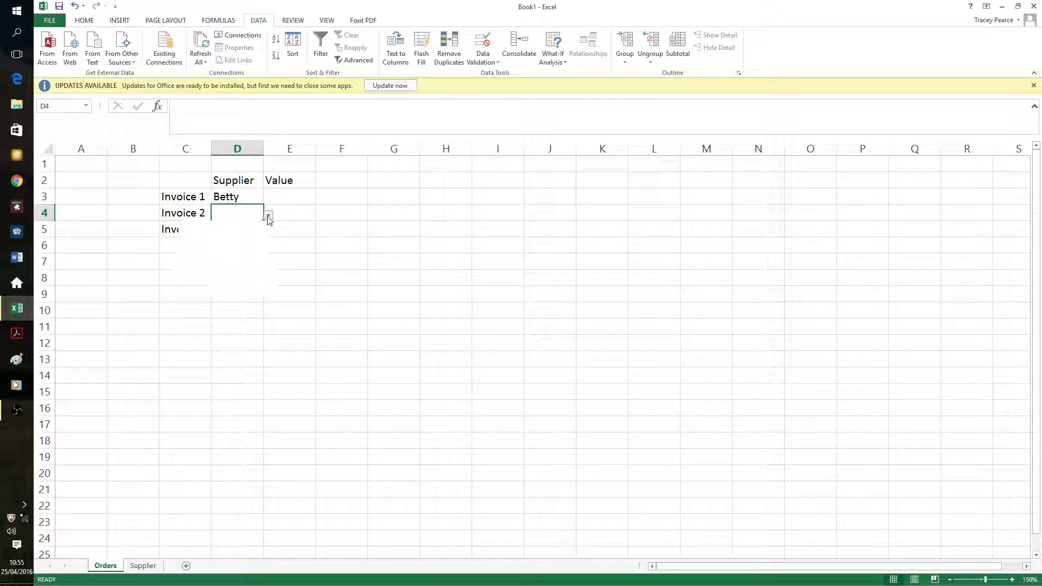
{"action": "left_click", "coordinate": [242, 245]}
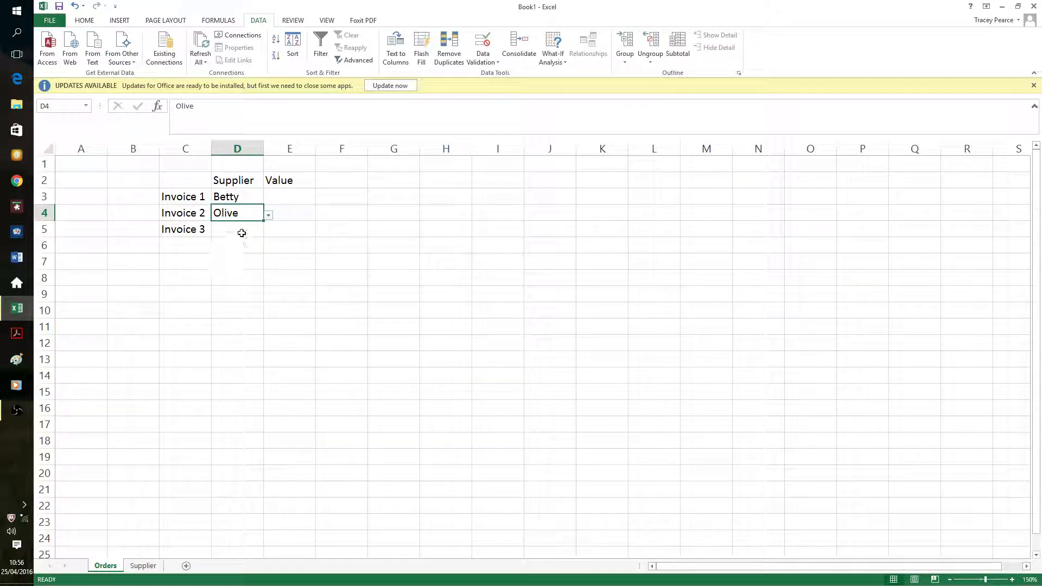
{"action": "left_click", "coordinate": [240, 230]}
{"action": "left_click", "coordinate": [268, 232]}
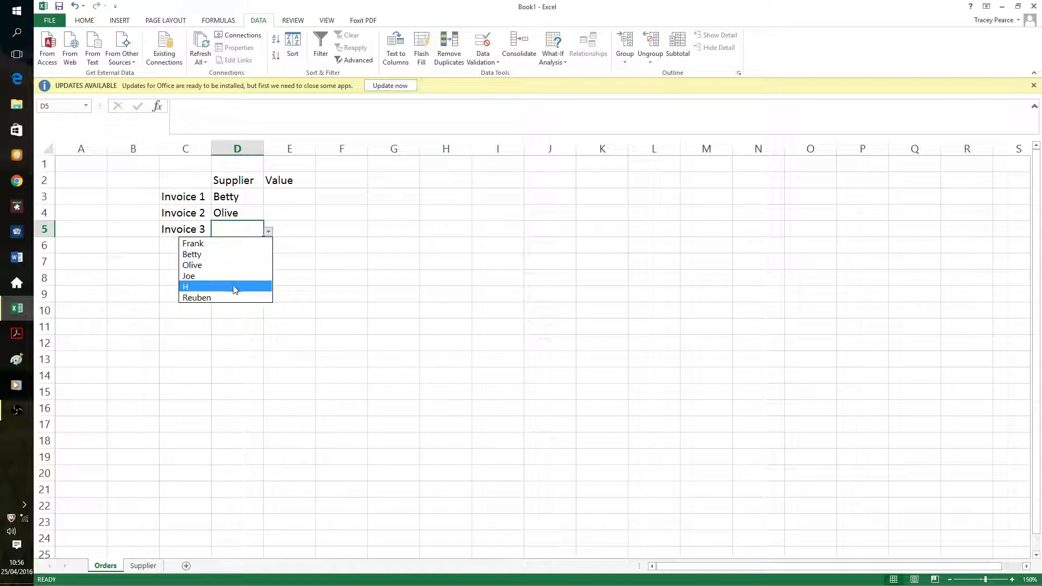
{"action": "left_click", "coordinate": [238, 287]}
{"action": "left_click", "coordinate": [330, 282]}
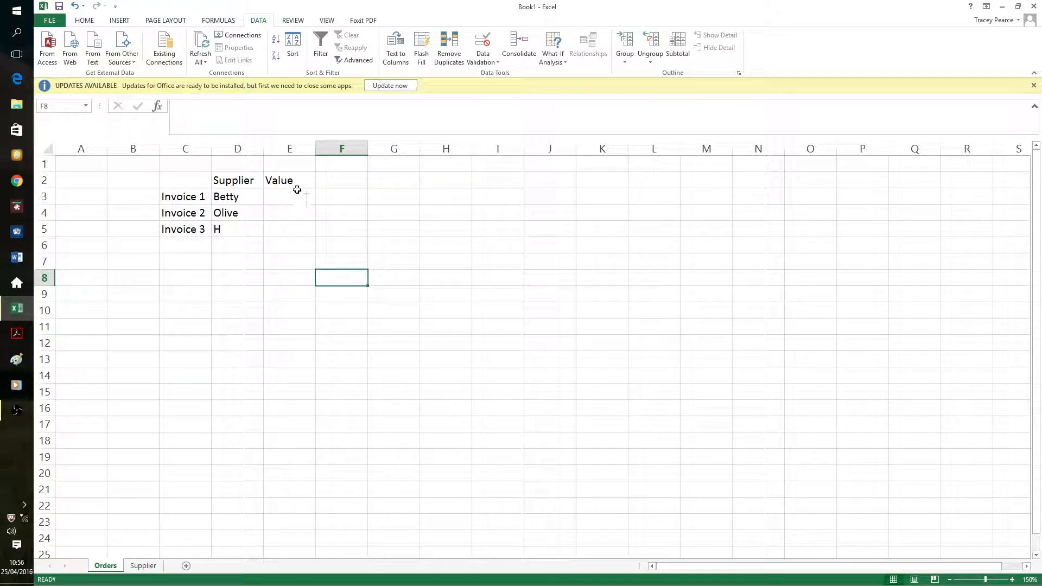
Add the validation input message "Place the value of the order (net)" to the Value cells E3:E5 and test it on each cell.
{"action": "left_click", "coordinate": [290, 195]}
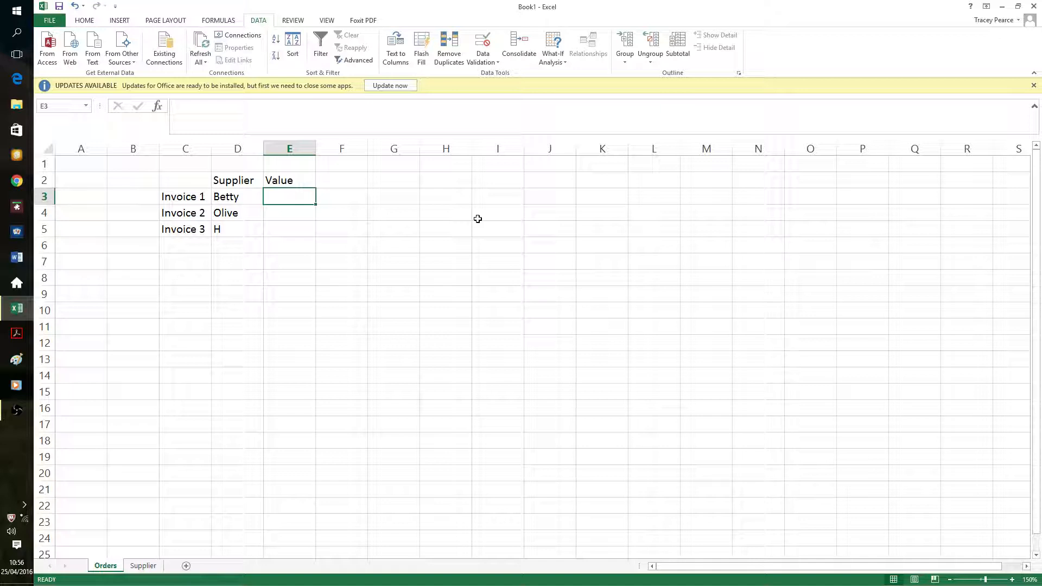
{"action": "left_click_drag", "start_coordinate": [279, 199], "coordinate": [283, 226]}
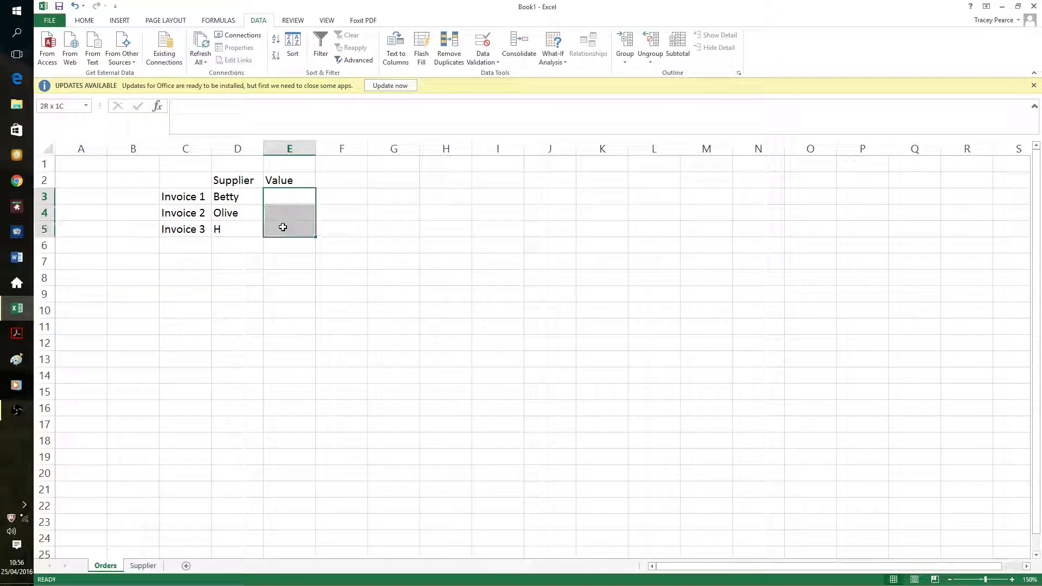
{"action": "left_click", "coordinate": [495, 63]}
{"action": "left_click", "coordinate": [497, 73]}
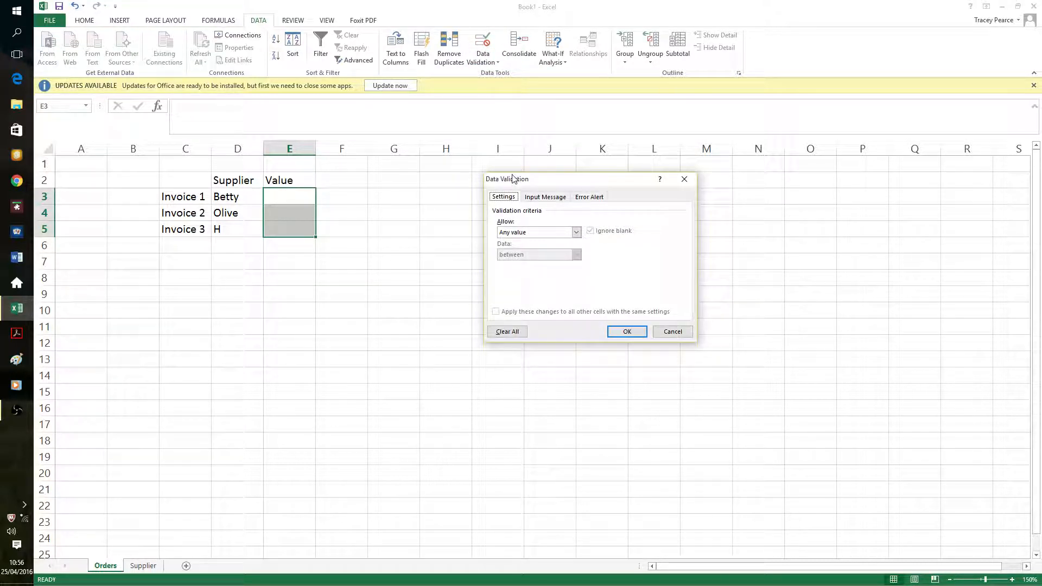
{"action": "left_click", "coordinate": [546, 199]}
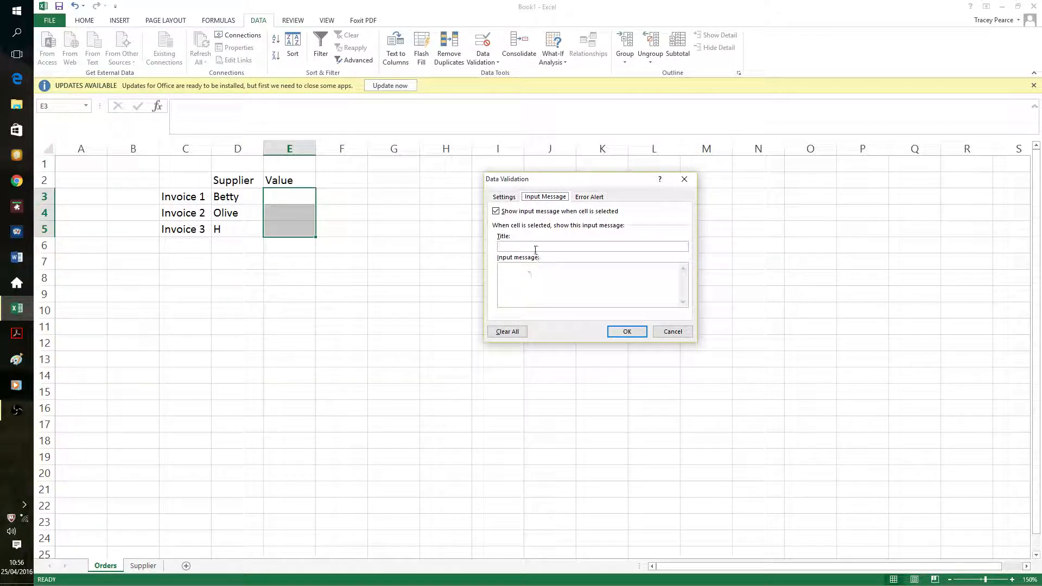
{"action": "left_click", "coordinate": [530, 276]}
{"action": "type", "text": "Place the value of the order (net)"}
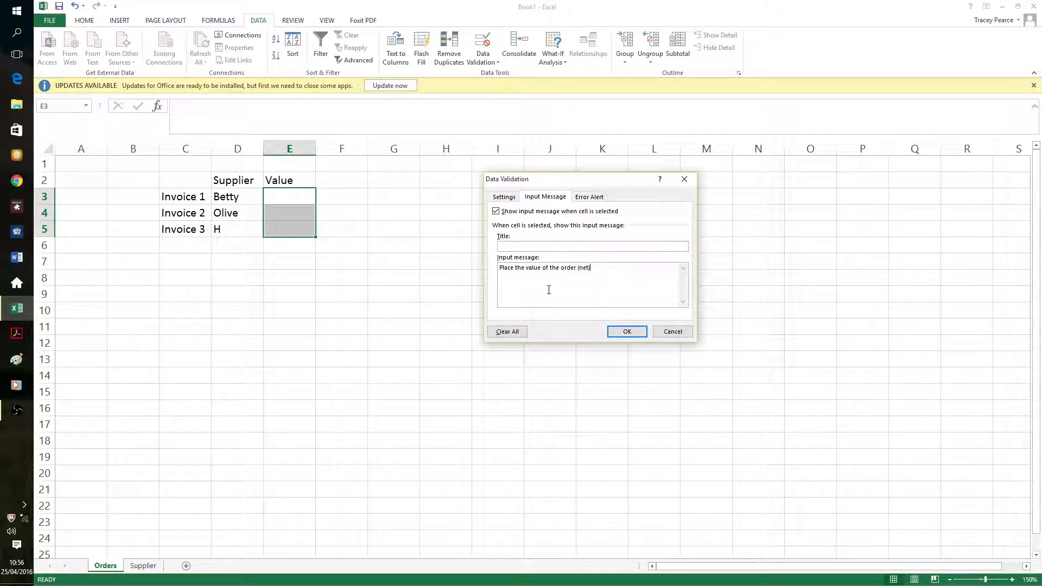
{"action": "left_click", "coordinate": [636, 332]}
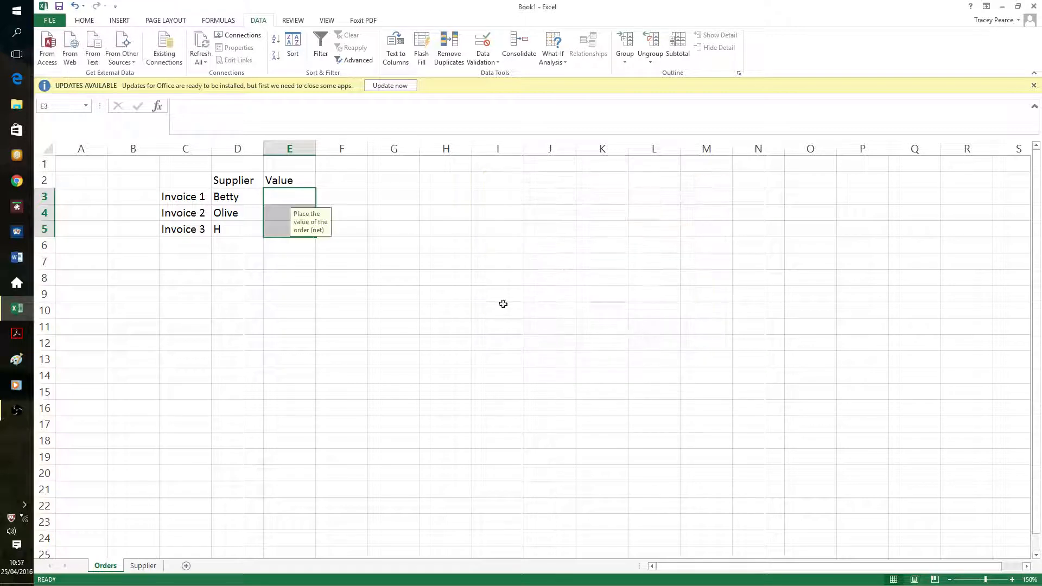
{"action": "left_click", "coordinate": [355, 281]}
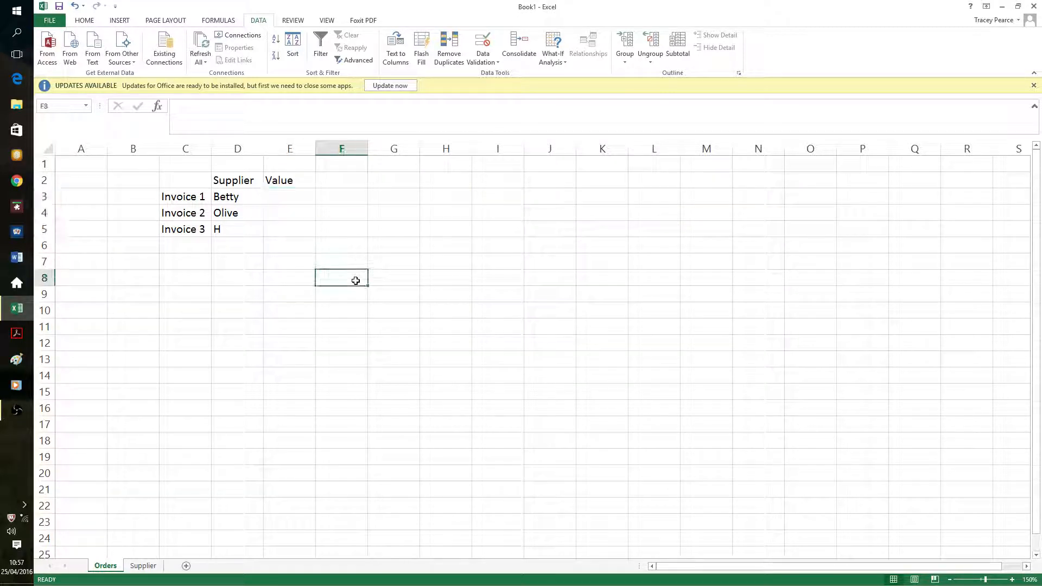
{"action": "left_click", "coordinate": [291, 198]}
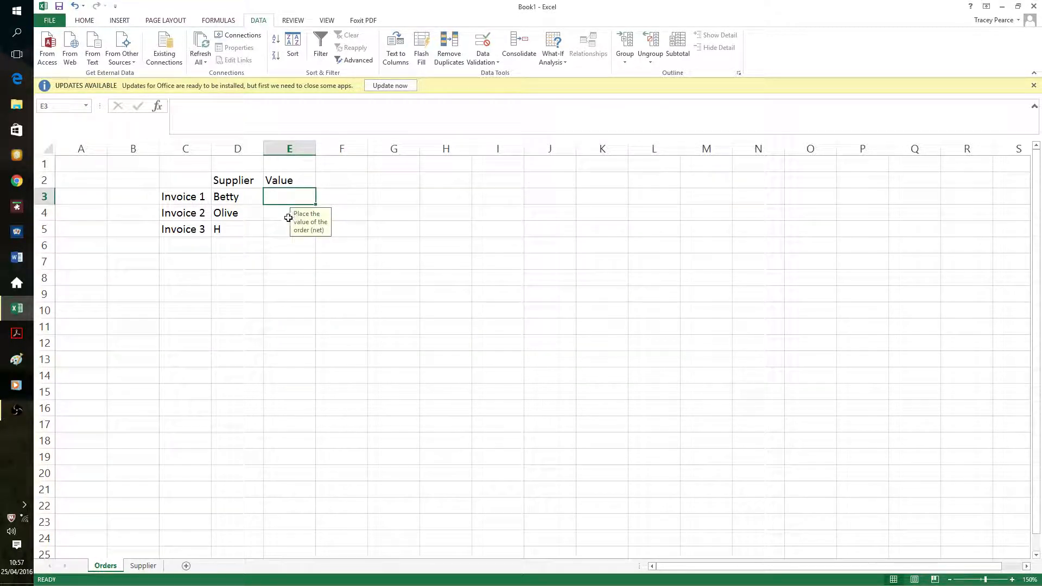
{"action": "left_click", "coordinate": [285, 213]}
{"action": "left_click", "coordinate": [274, 232]}
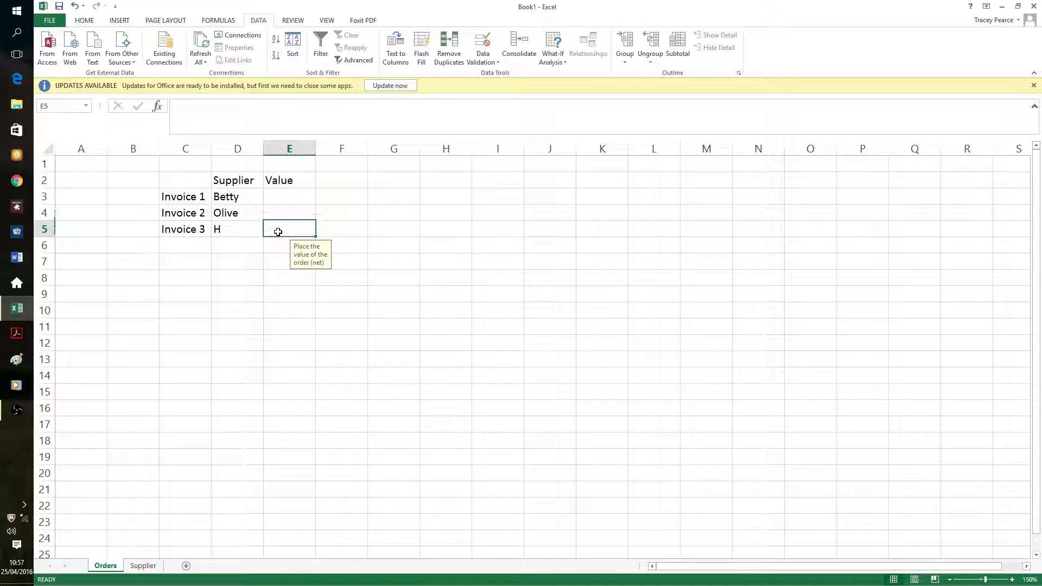
{"action": "left_click", "coordinate": [363, 263]}
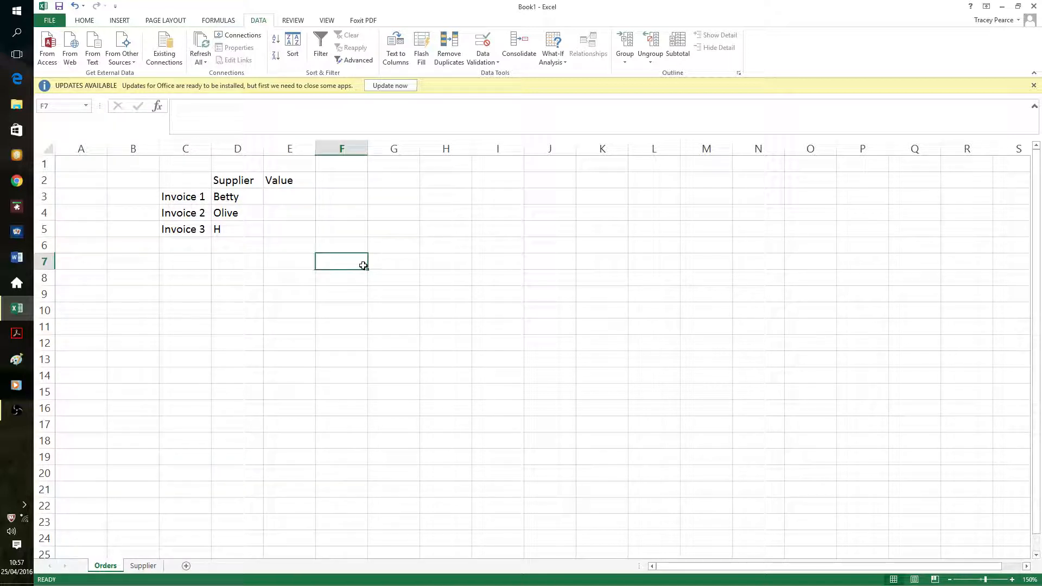
Set the validation of the Value cells E3:E5 to allow decimals less than or equal to a maximum of 500.00.
{"action": "left_click_drag", "start_coordinate": [276, 197], "coordinate": [286, 224]}
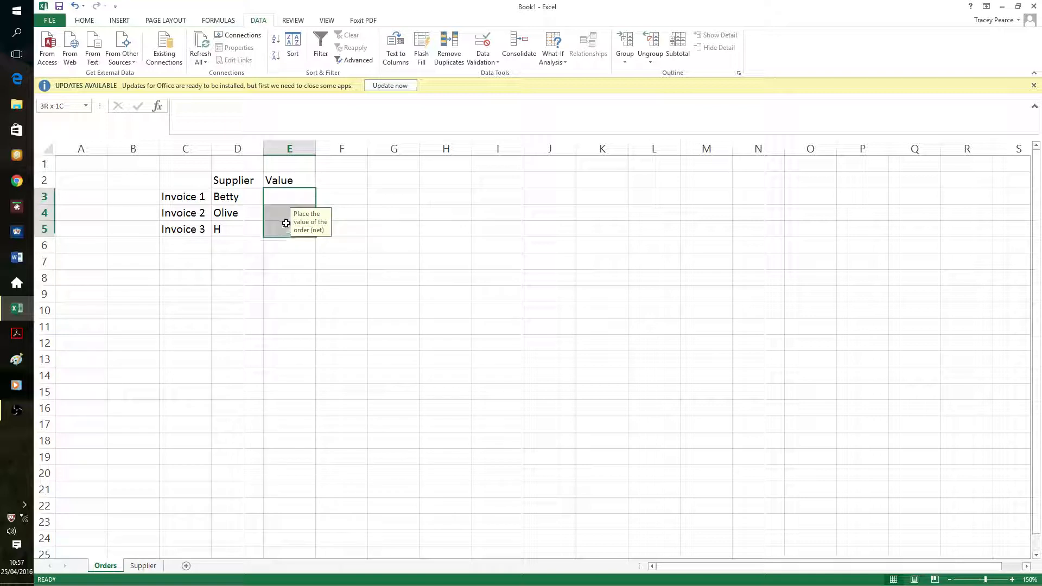
{"action": "left_click", "coordinate": [491, 61]}
{"action": "left_click", "coordinate": [500, 76]}
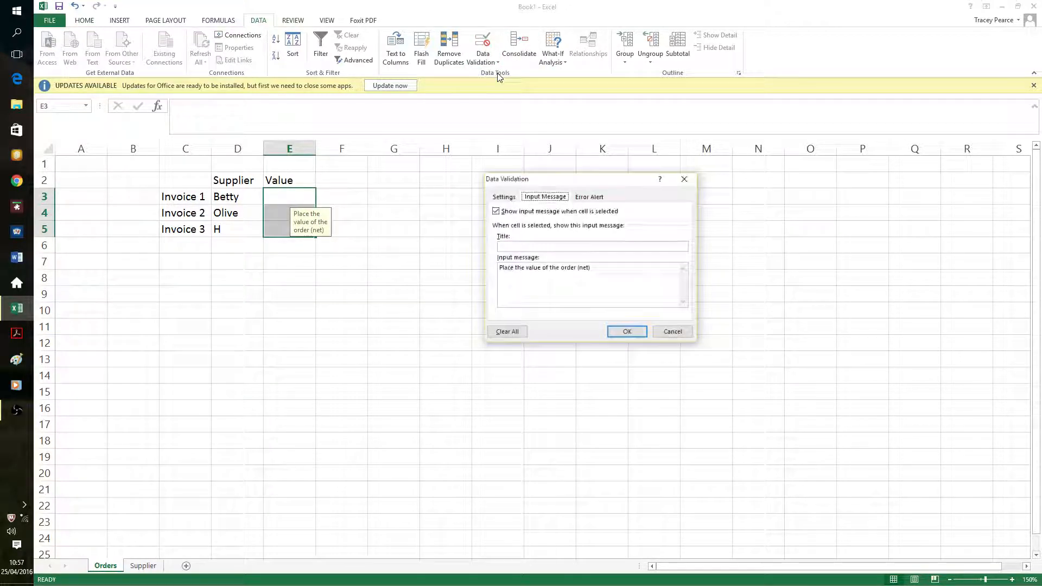
{"action": "left_click", "coordinate": [510, 201]}
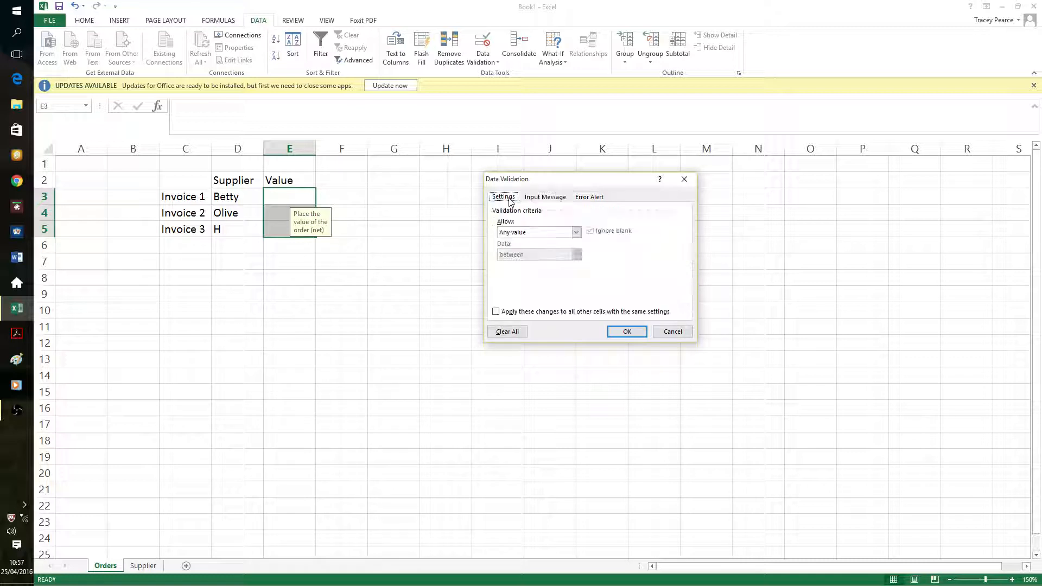
{"action": "left_click", "coordinate": [575, 234]}
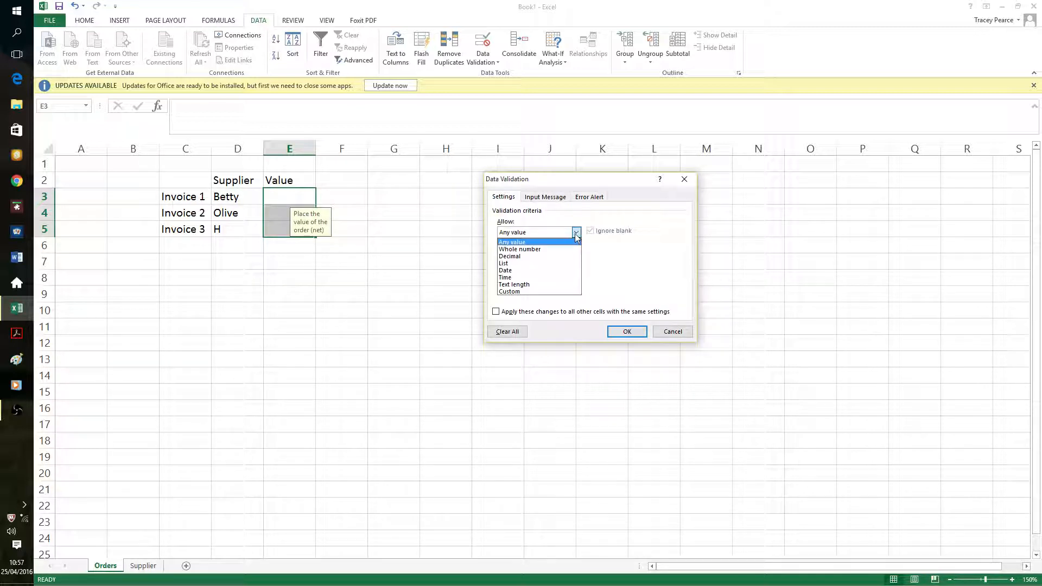
{"action": "left_click", "coordinate": [527, 257]}
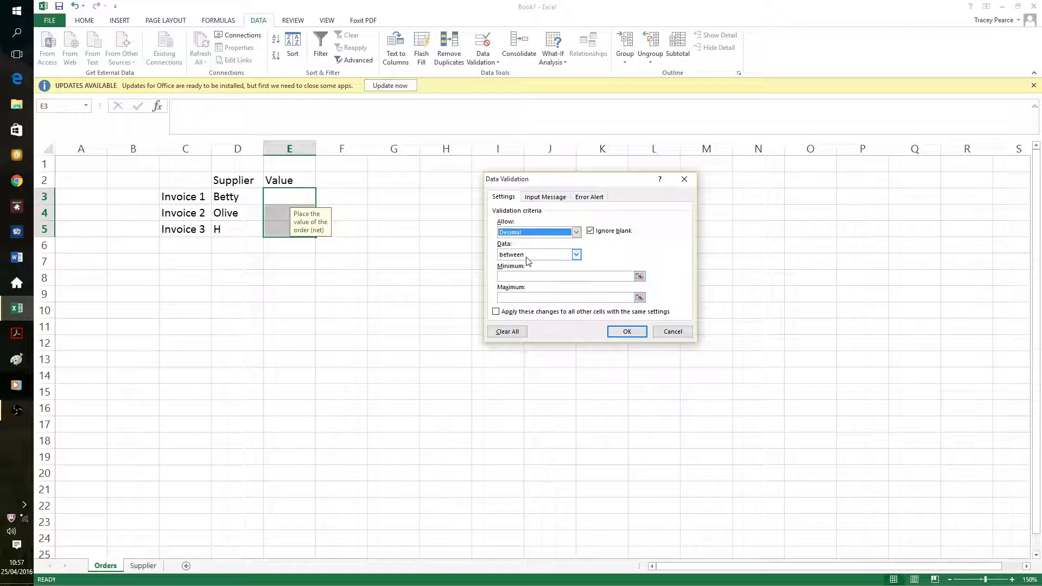
{"action": "left_click", "coordinate": [576, 254]}
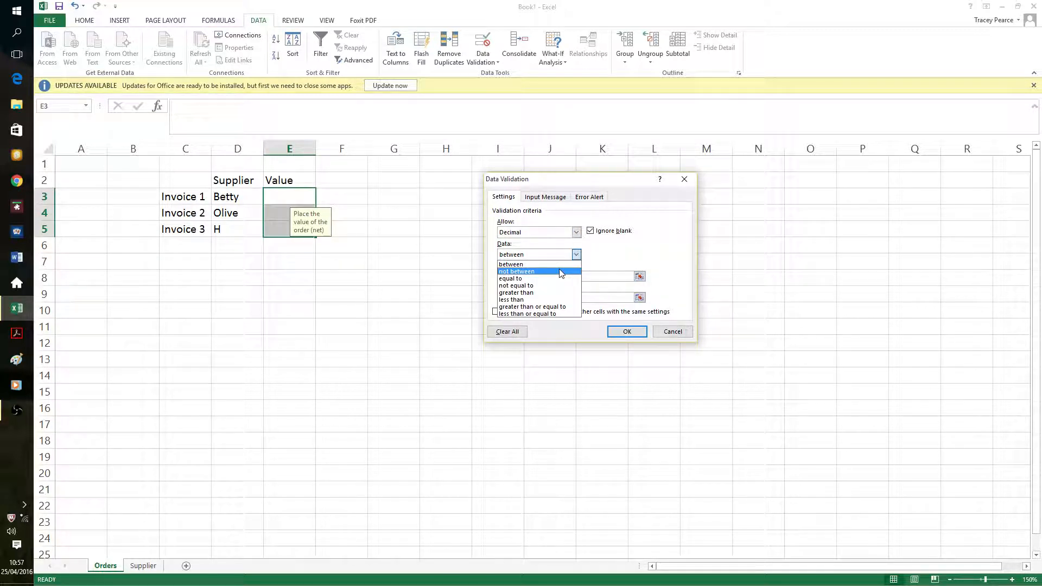
{"action": "left_click", "coordinate": [555, 307]}
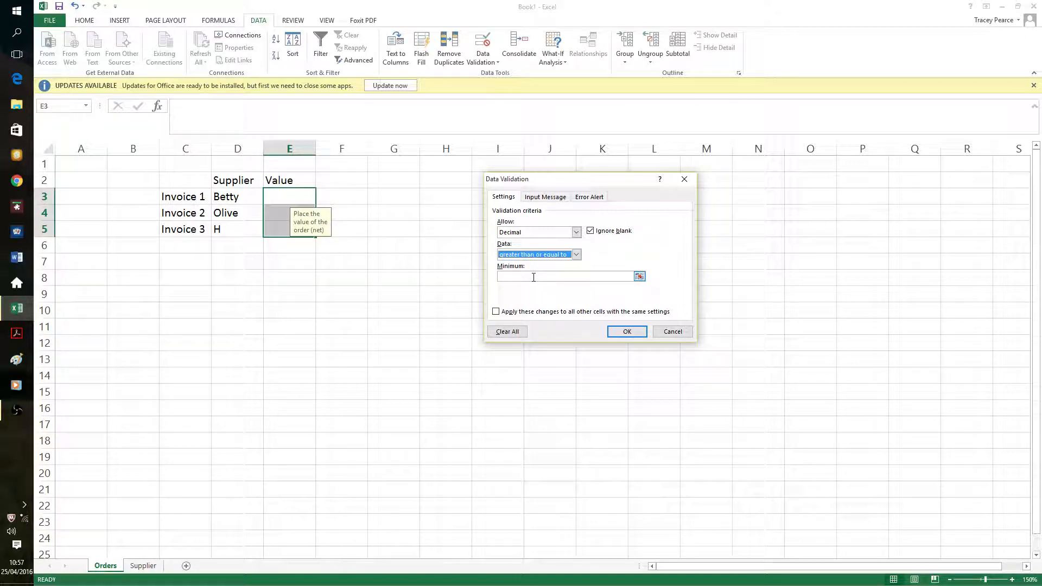
{"action": "left_click", "coordinate": [579, 255]}
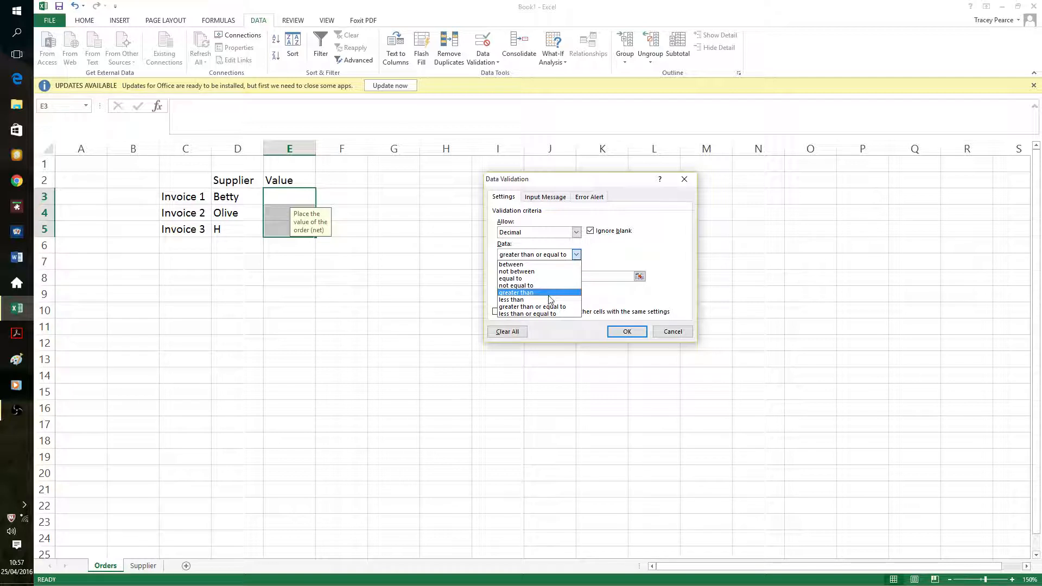
{"action": "left_click", "coordinate": [549, 313]}
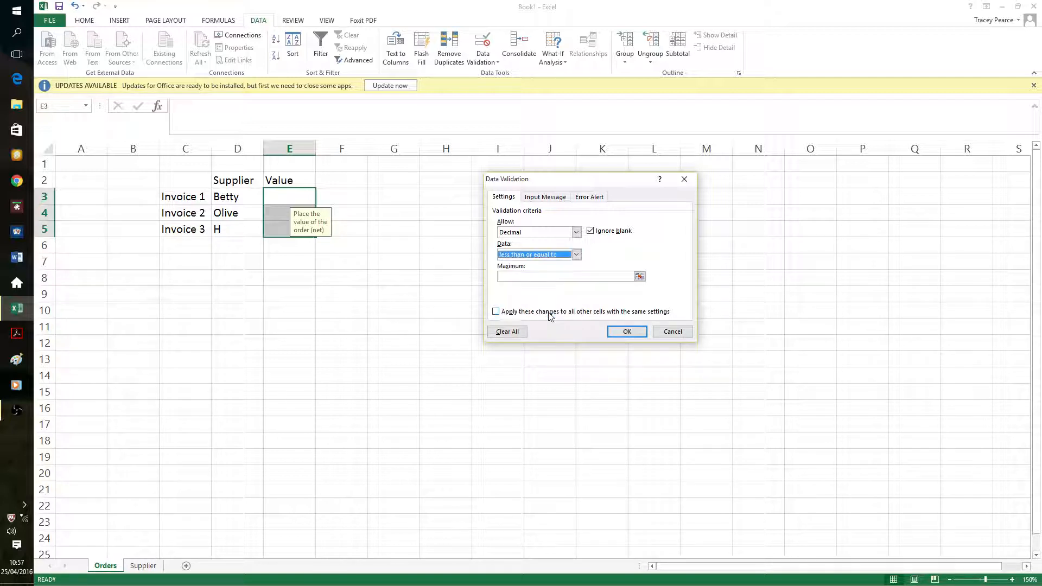
{"action": "left_click", "coordinate": [532, 277]}
{"action": "type", "text": "500.00"}
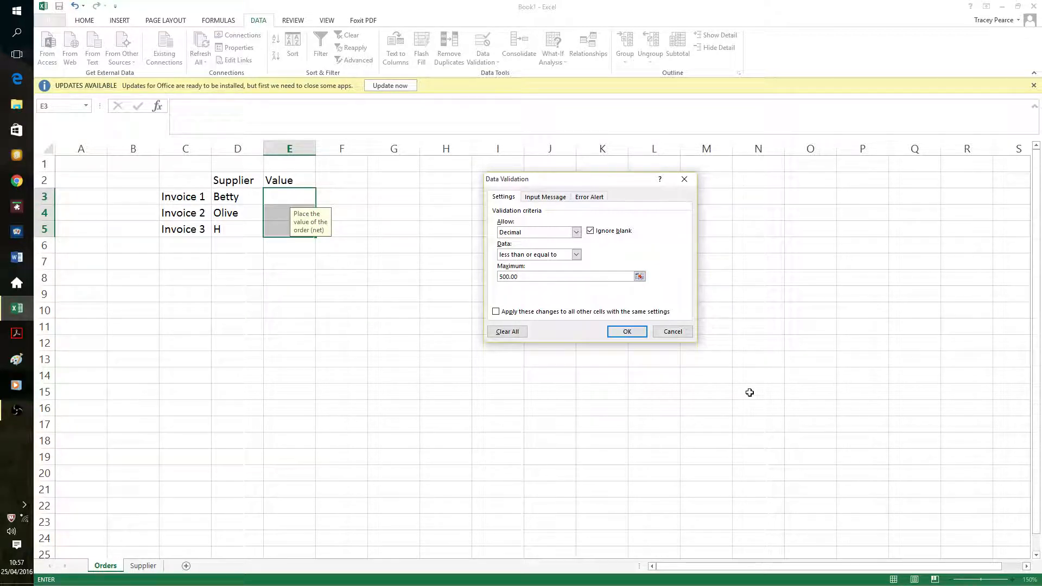
Keep the Stop style error alert for the Value cells E3:E5 and apply the validation rule.
{"action": "left_click", "coordinate": [590, 199]}
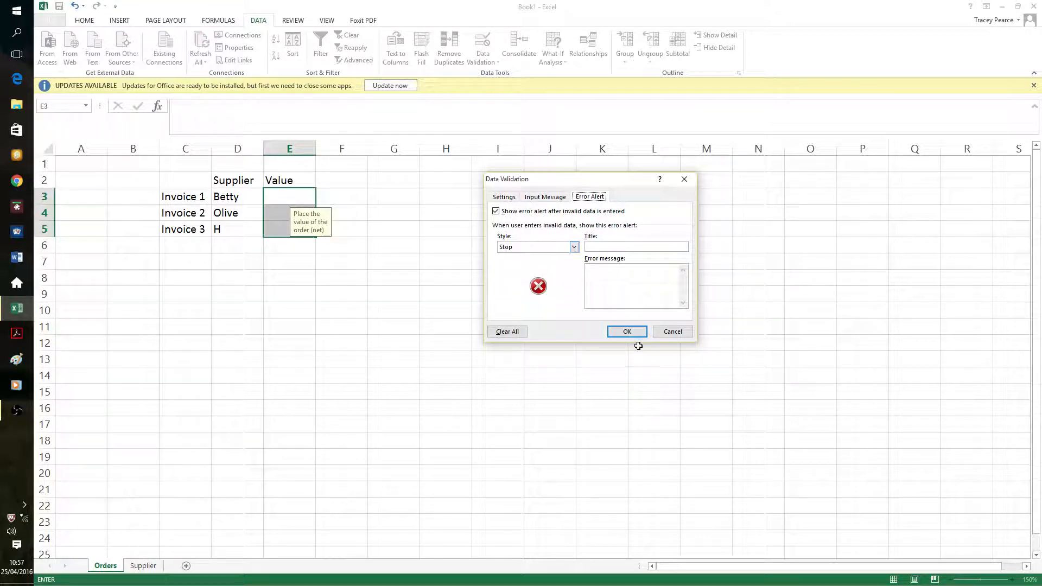
{"action": "left_click", "coordinate": [630, 333]}
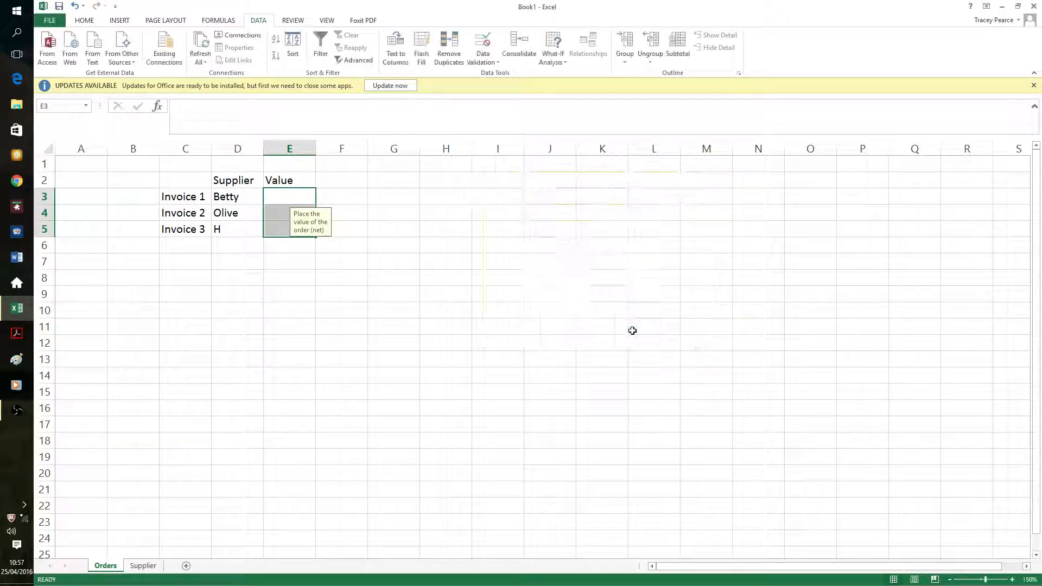
{"action": "left_click", "coordinate": [411, 280]}
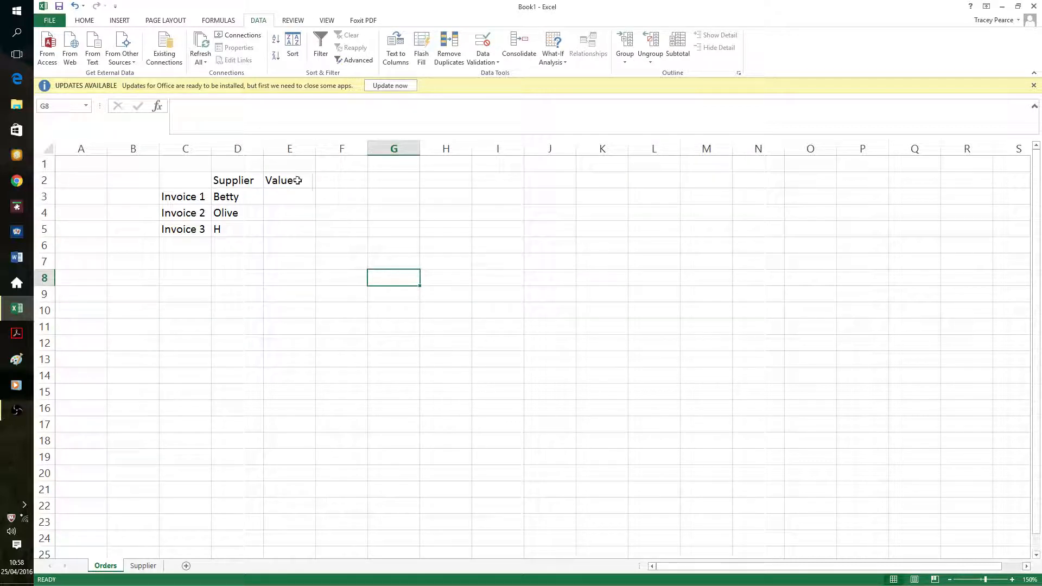
Test the limit by entering 400 for Invoice 1 and trying 501 for Invoice 2, cancelling the invalid entry and clearing the 400.
{"action": "left_click", "coordinate": [297, 199]}
{"action": "type", "text": "400"}
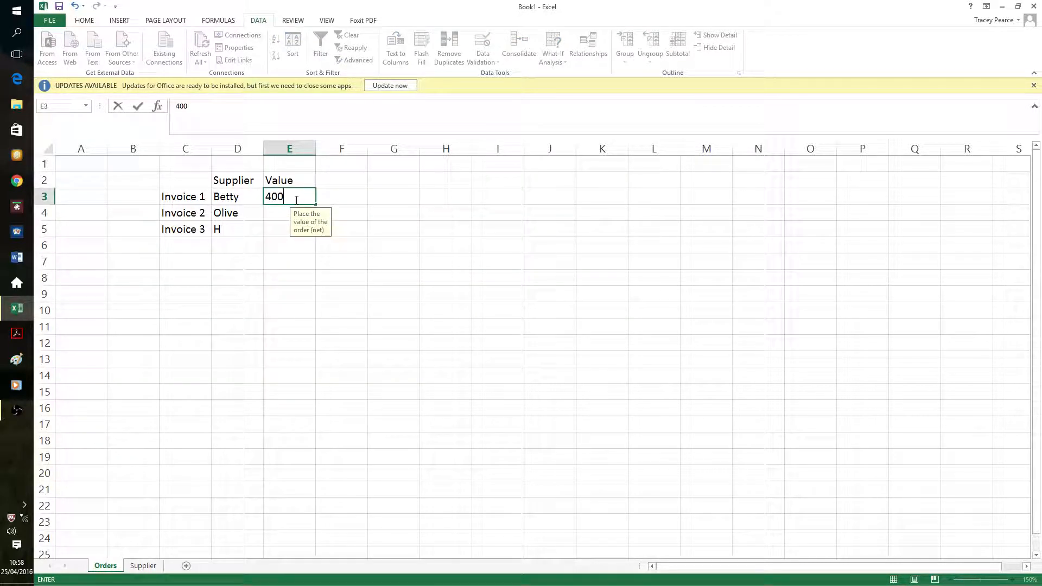
{"action": "key", "text": "Return"}
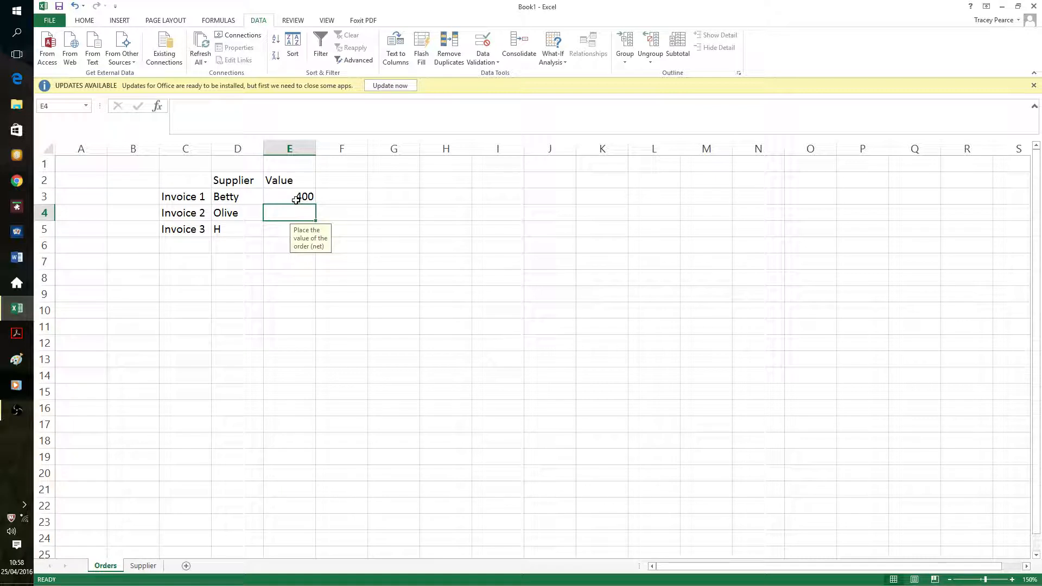
{"action": "type", "text": "501"}
{"action": "key", "text": "Return"}
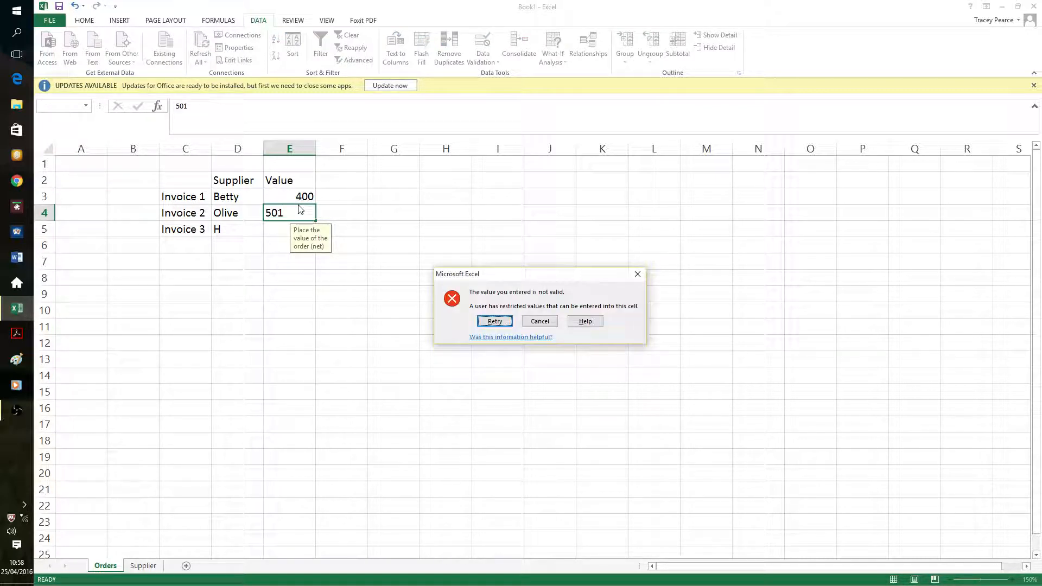
{"action": "left_click", "coordinate": [540, 321]}
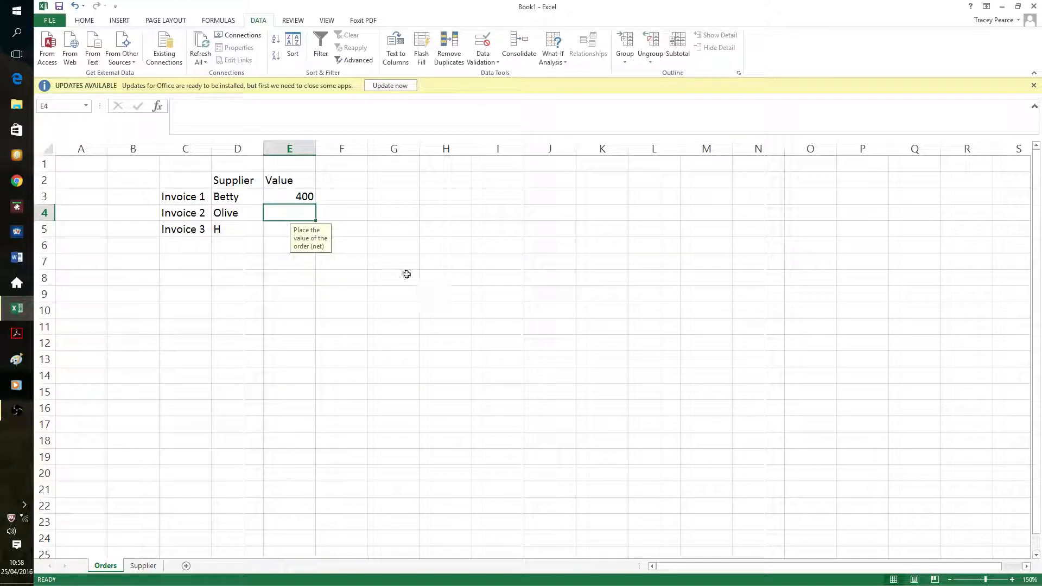
{"action": "left_click", "coordinate": [306, 197]}
{"action": "key", "text": "Delete"}
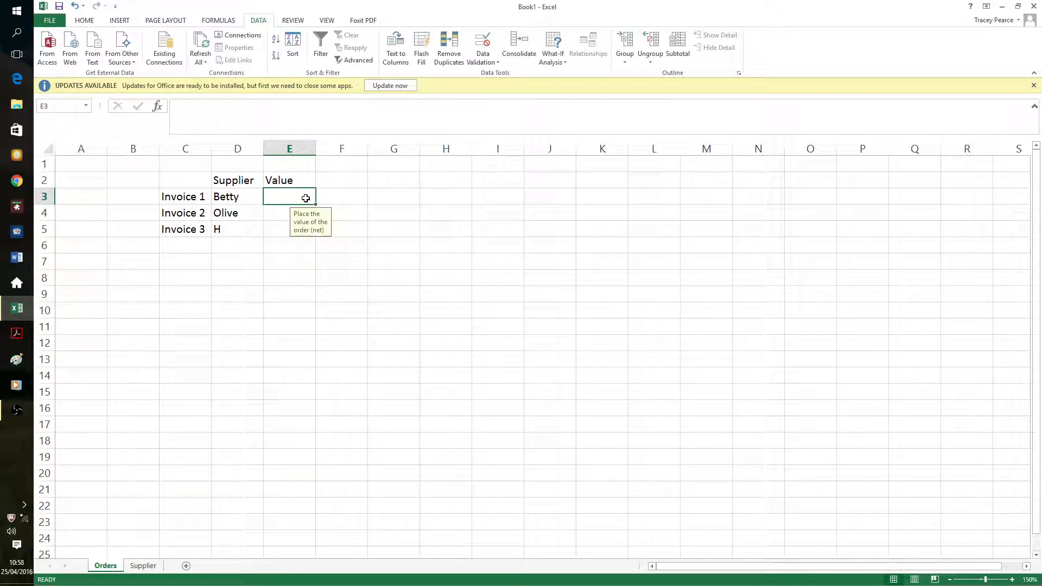
Change the error alert of the Value cells E3:E5 to Warning style with the message "You must get further approval from line manager".
{"action": "key", "text": "shift+Down"}
{"action": "key", "text": "shift+Down"}
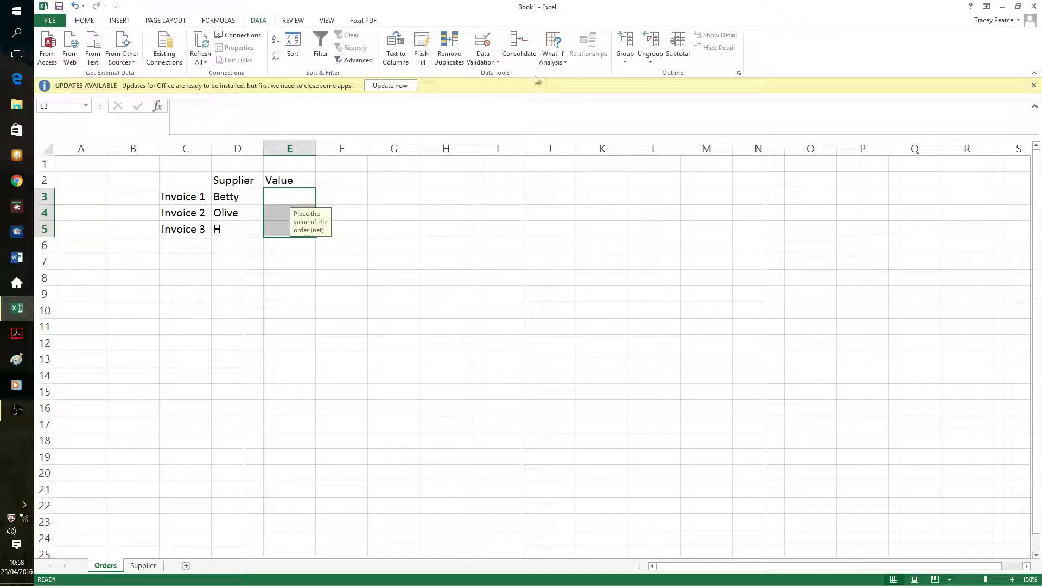
{"action": "left_click", "coordinate": [487, 63]}
{"action": "left_click", "coordinate": [490, 73]}
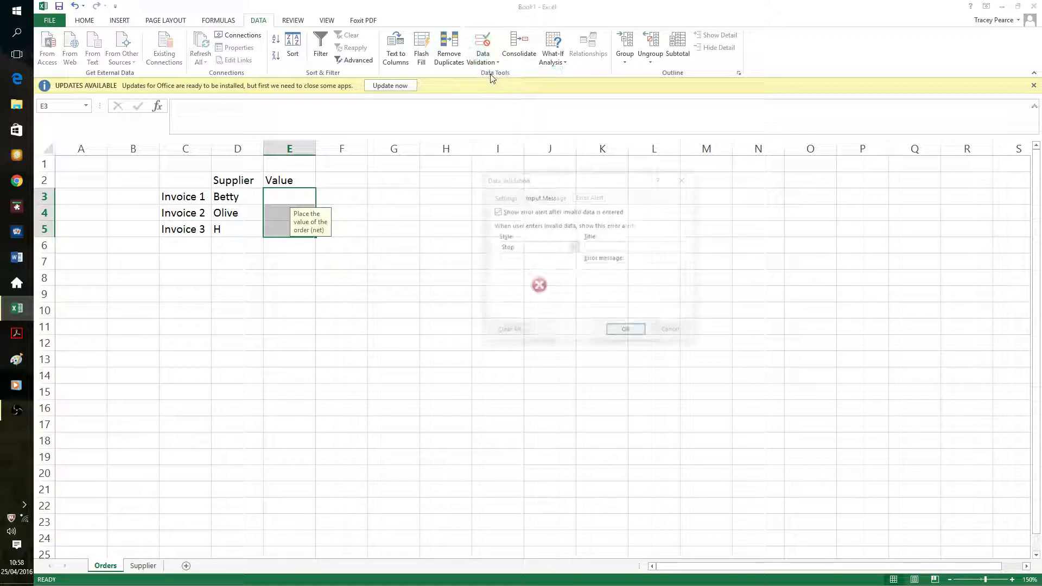
{"action": "left_click", "coordinate": [573, 247]}
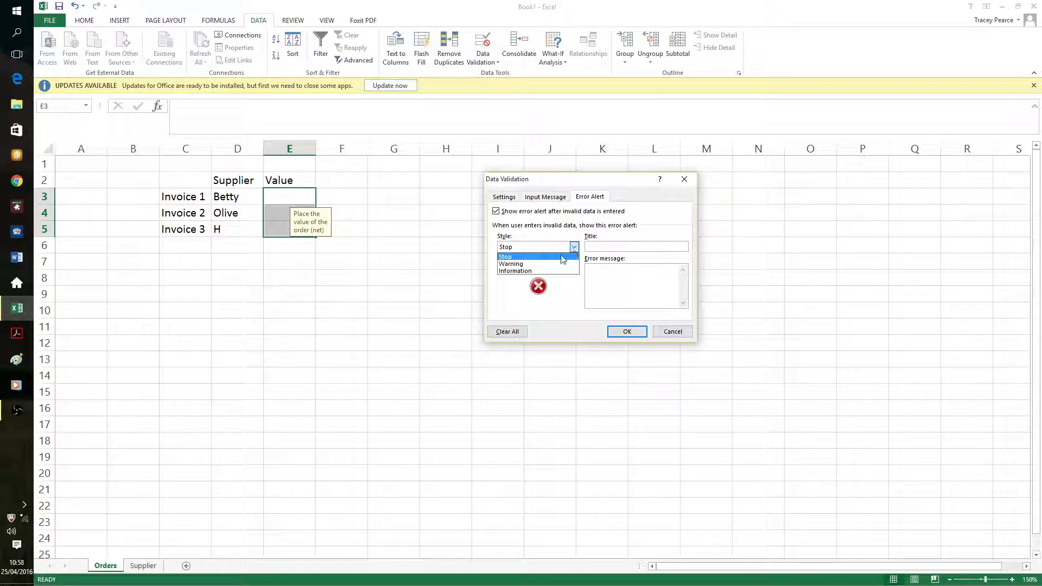
{"action": "left_click", "coordinate": [560, 265]}
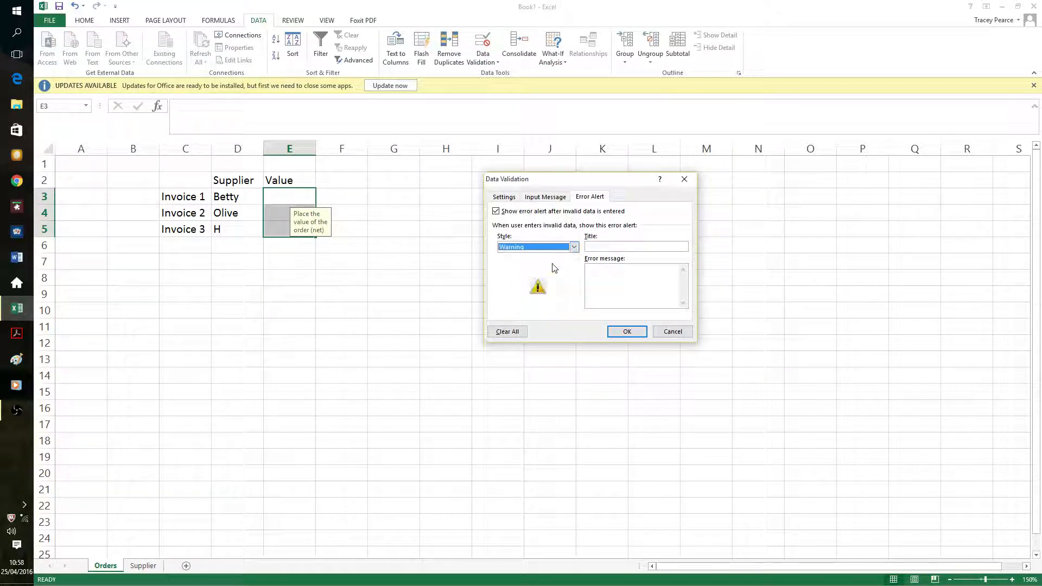
{"action": "left_click", "coordinate": [614, 278]}
{"action": "type", "text": "You"}
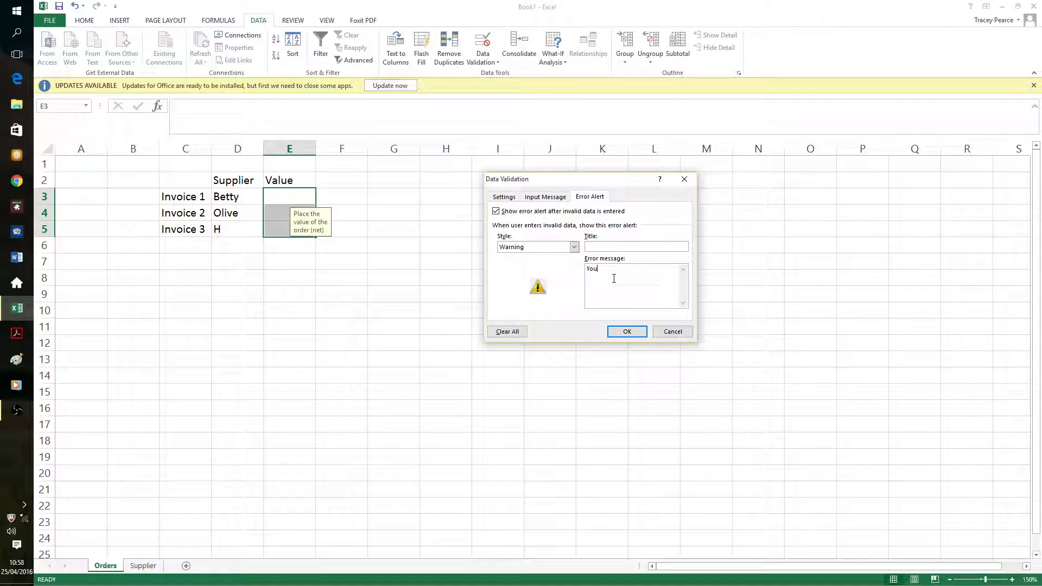
{"action": "type", "text": " must get further approval from line manager"}
{"action": "left_click", "coordinate": [628, 332]}
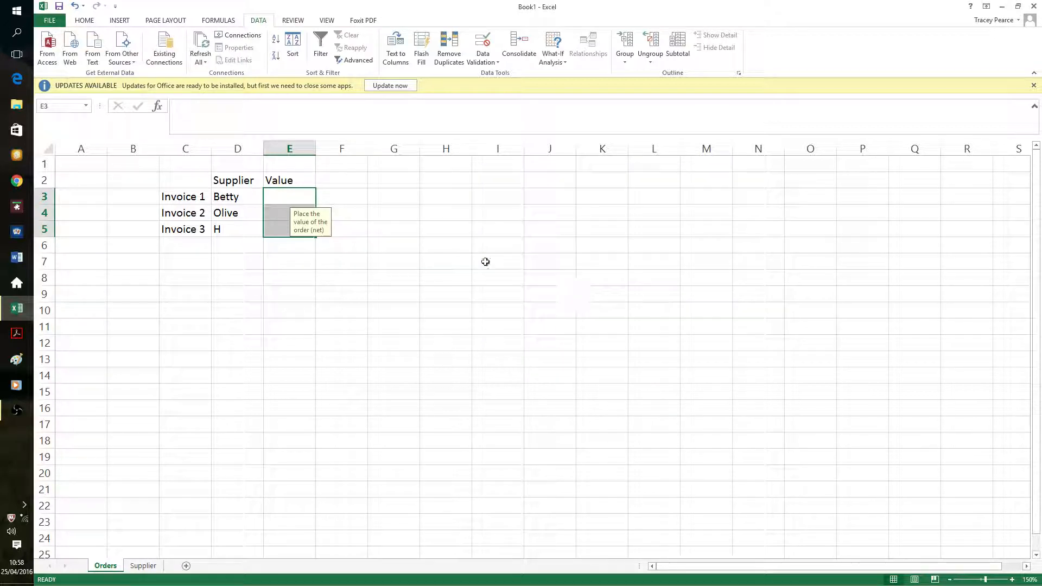
Enter the values 499.99 for Invoice 1, 501 for Invoice 2 and 200 for Invoice 3, accepting the over-limit entry.
{"action": "left_click", "coordinate": [286, 196]}
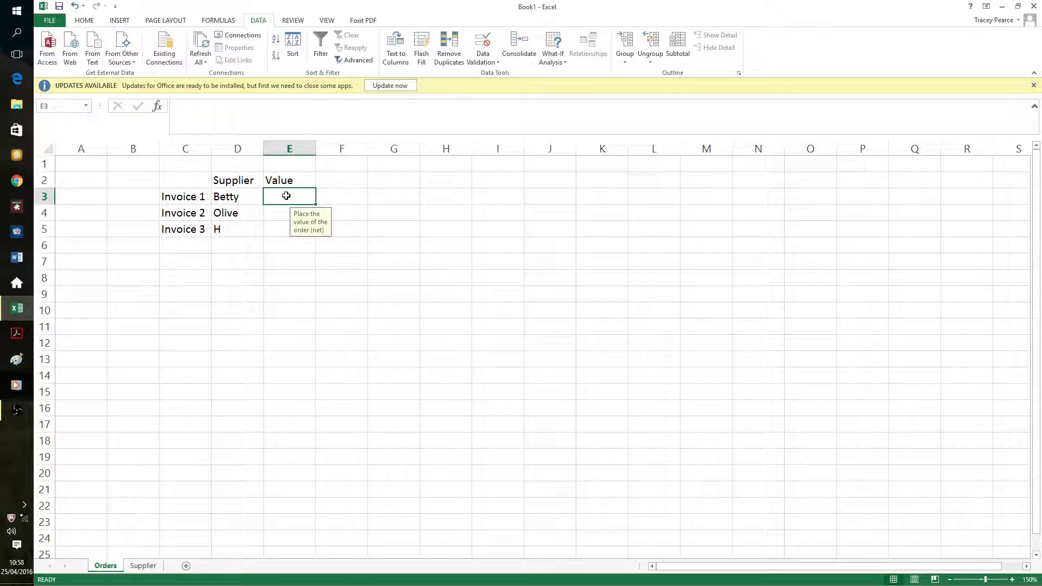
{"action": "type", "text": "499.9"}
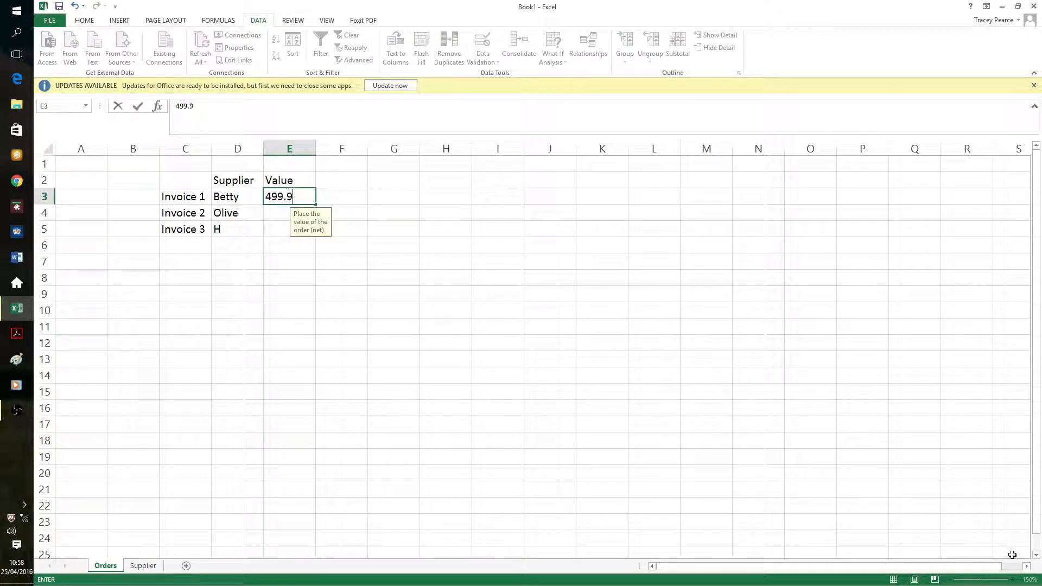
{"action": "type", "text": "9"}
{"action": "key", "text": "Return"}
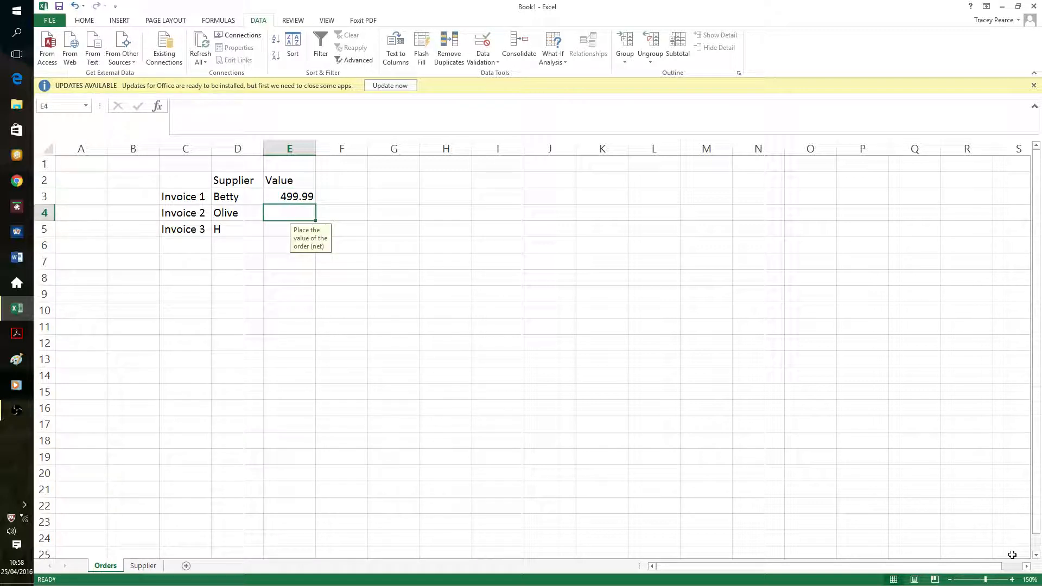
{"action": "type", "text": "50"}
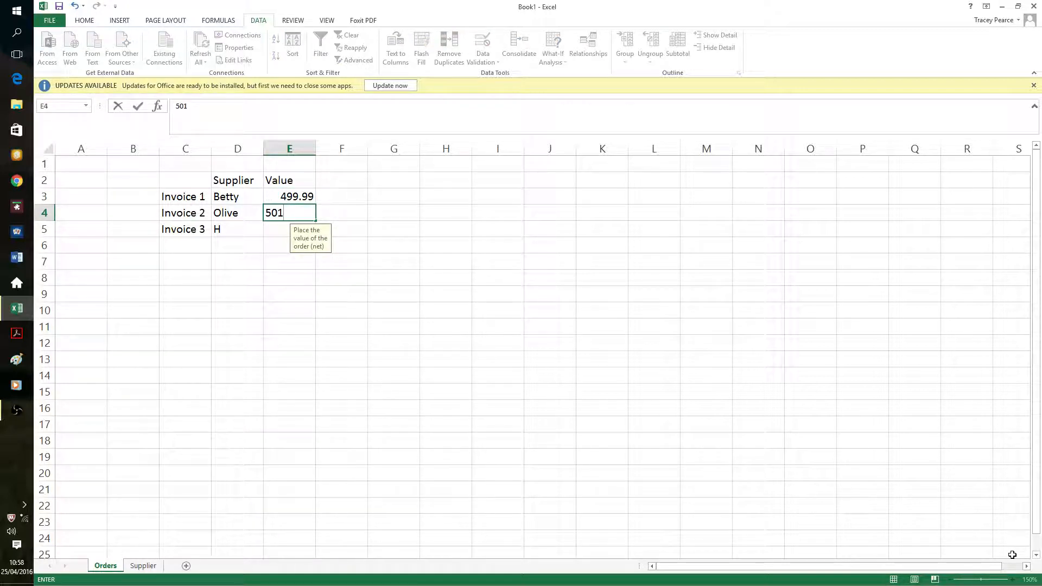
{"action": "type", "text": "1"}
{"action": "key", "text": "Return"}
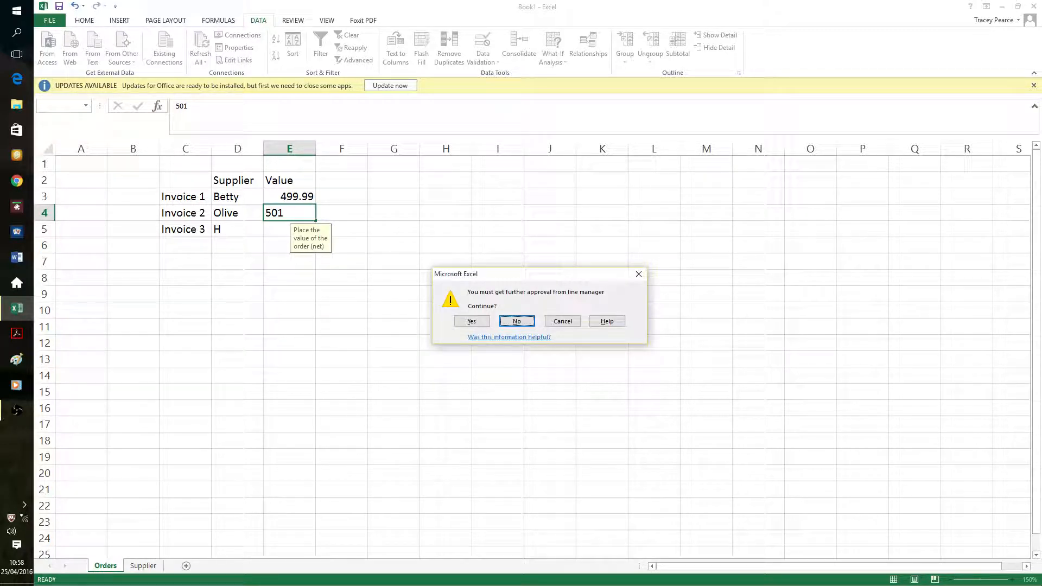
{"action": "left_click", "coordinate": [476, 321]}
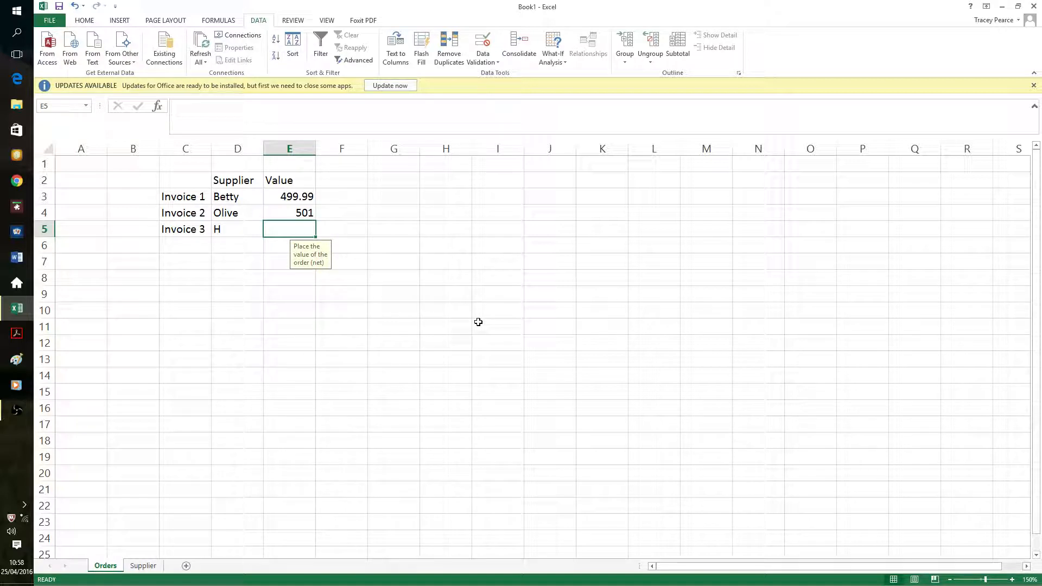
{"action": "type", "text": "200"}
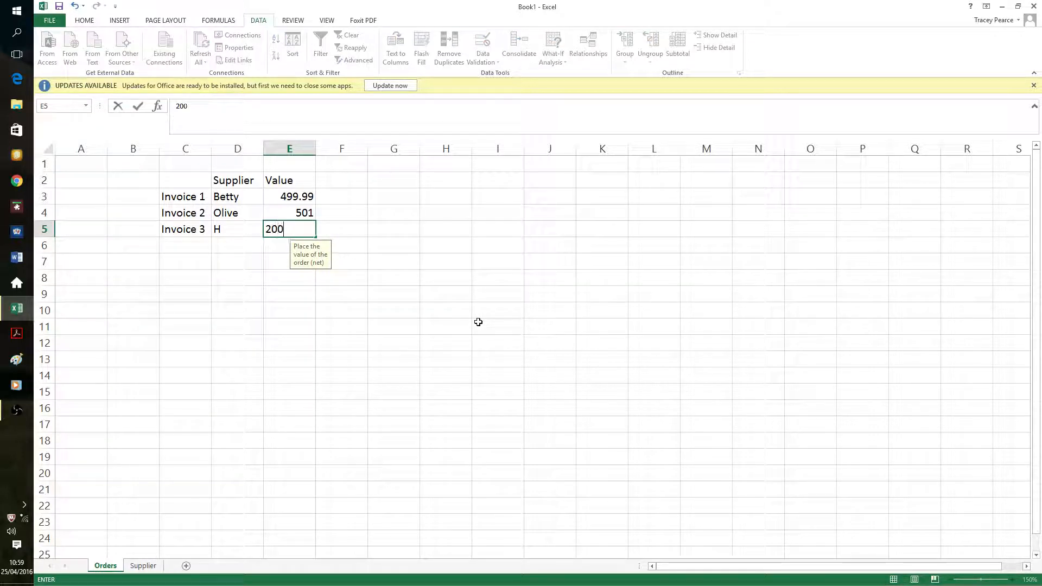
{"action": "key", "text": "Return"}
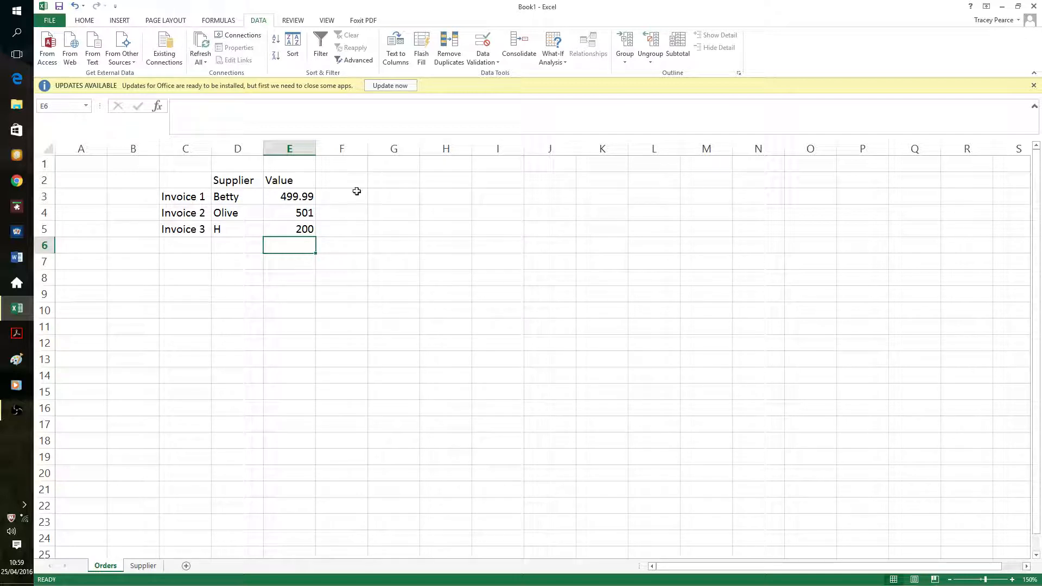
Review the validation criteria, input message and error alert of the Value cells E3:E5, leaving them without changes.
{"action": "left_click_drag", "start_coordinate": [304, 197], "coordinate": [301, 223]}
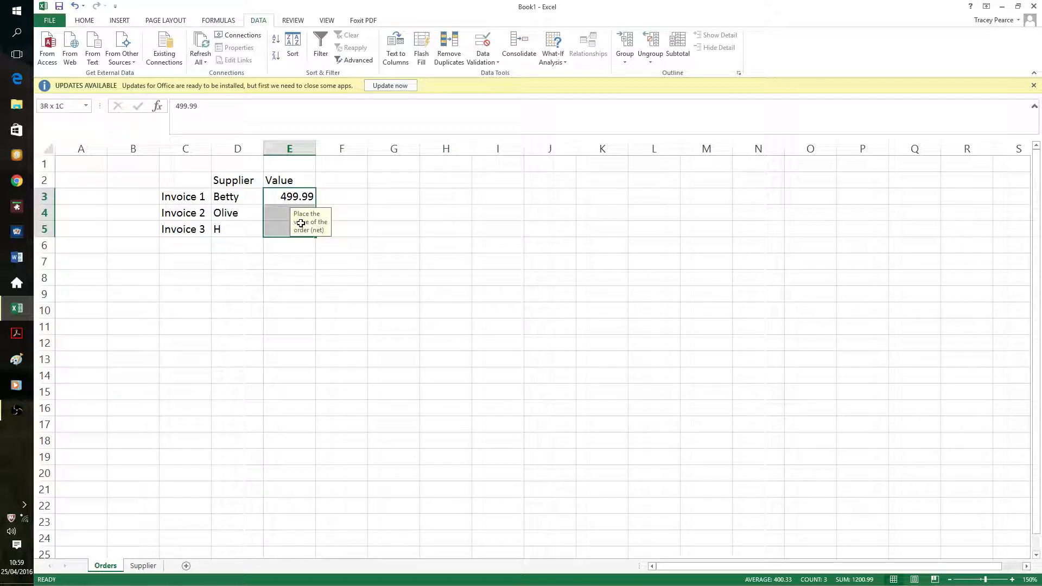
{"action": "left_click", "coordinate": [498, 62]}
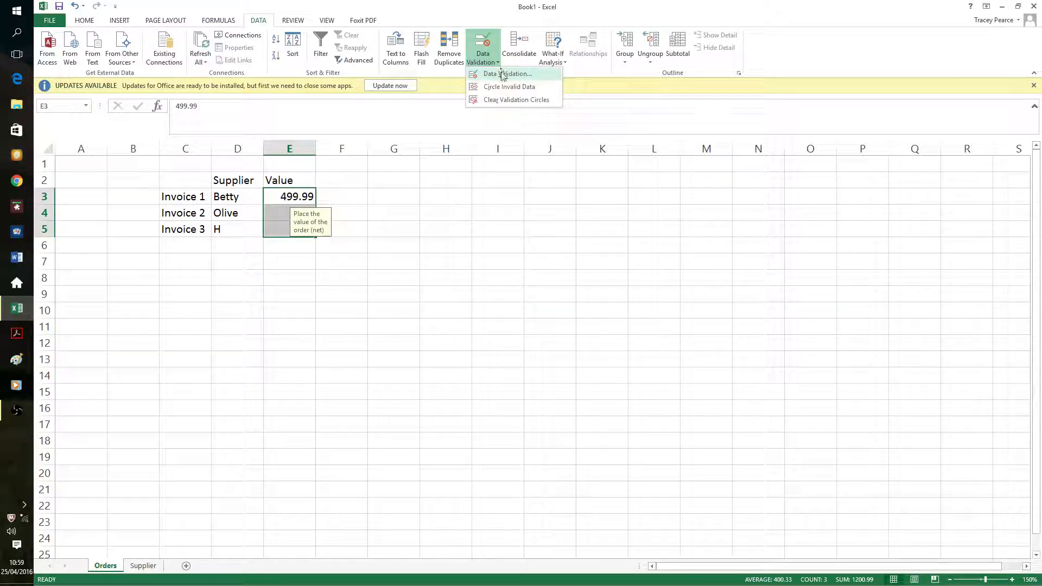
{"action": "left_click", "coordinate": [505, 74]}
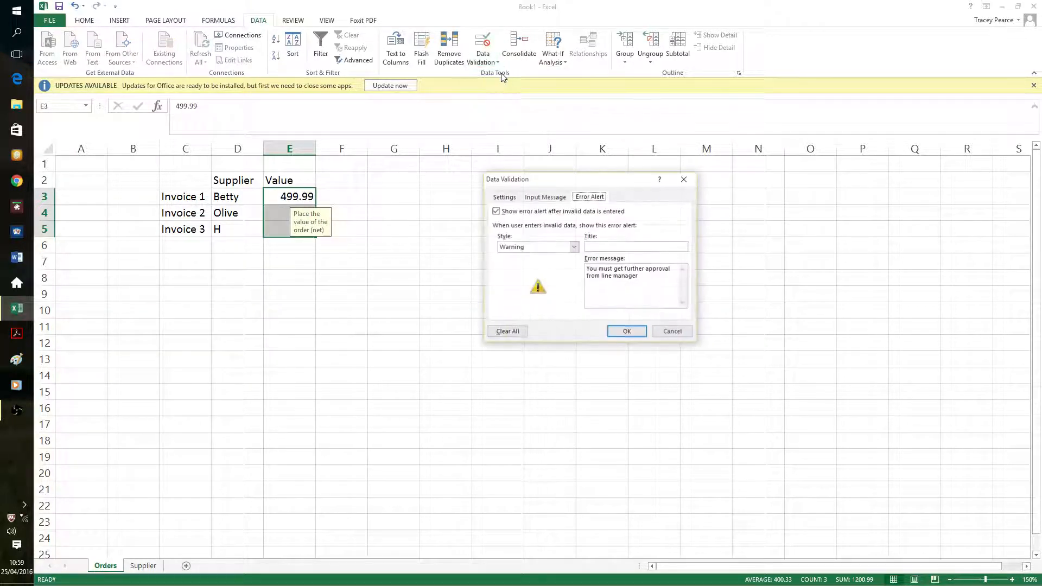
{"action": "left_click", "coordinate": [505, 198]}
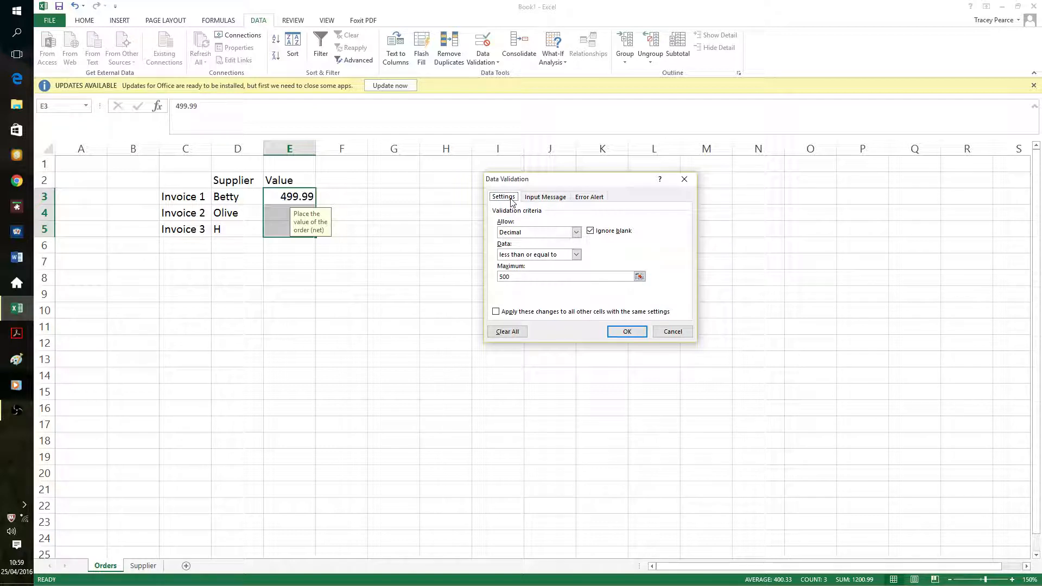
{"action": "left_click", "coordinate": [576, 234]}
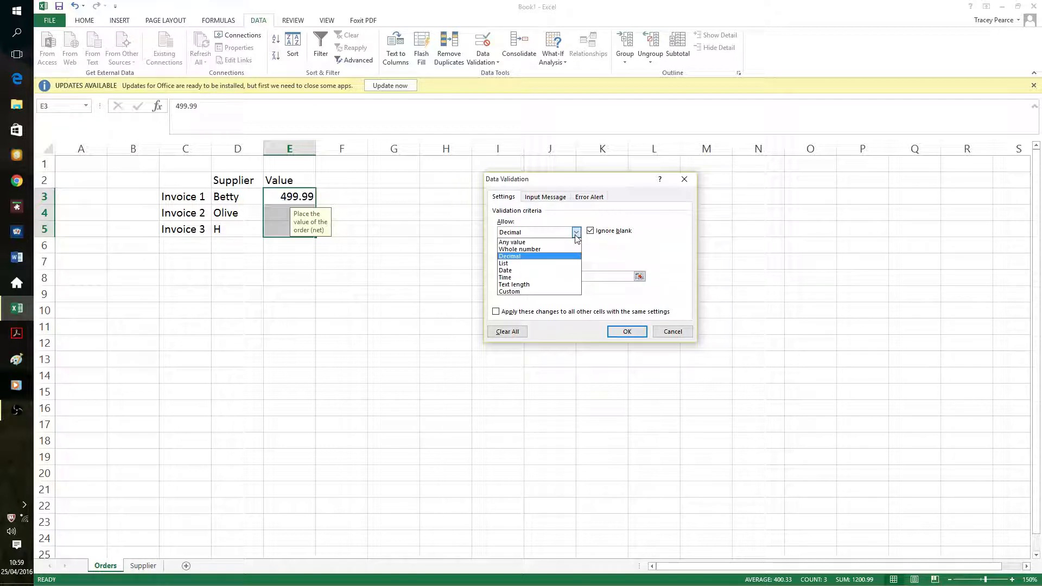
{"action": "left_click", "coordinate": [546, 260]}
{"action": "left_click", "coordinate": [553, 198]}
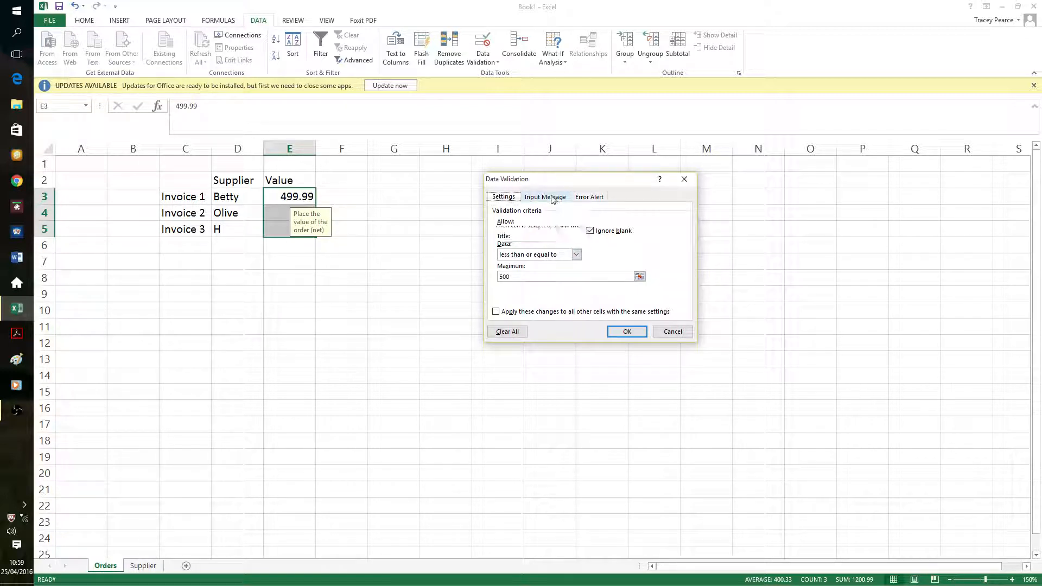
{"action": "left_click", "coordinate": [592, 197]}
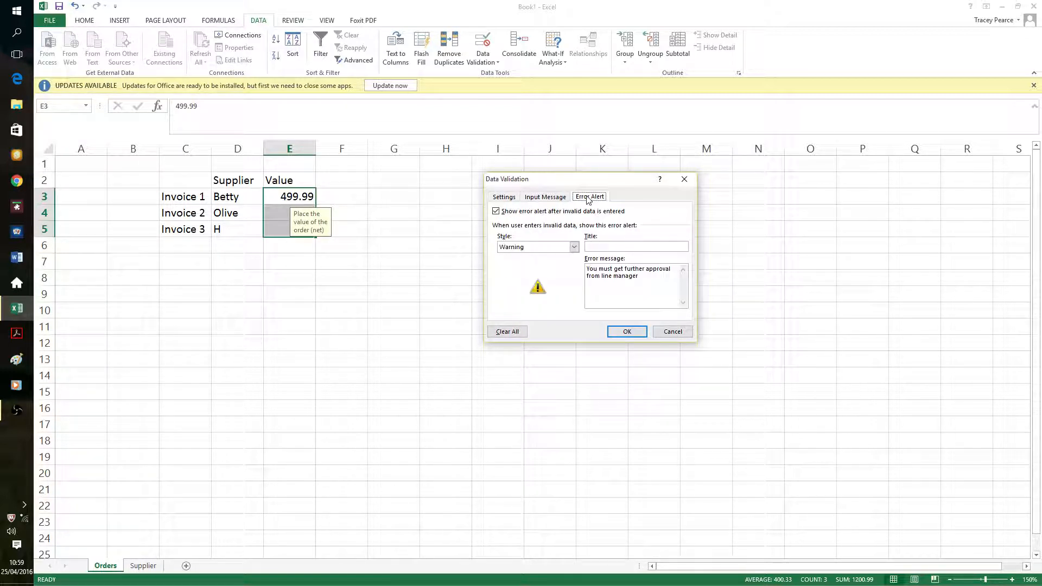
{"action": "left_click", "coordinate": [673, 332]}
{"action": "left_click", "coordinate": [447, 259]}
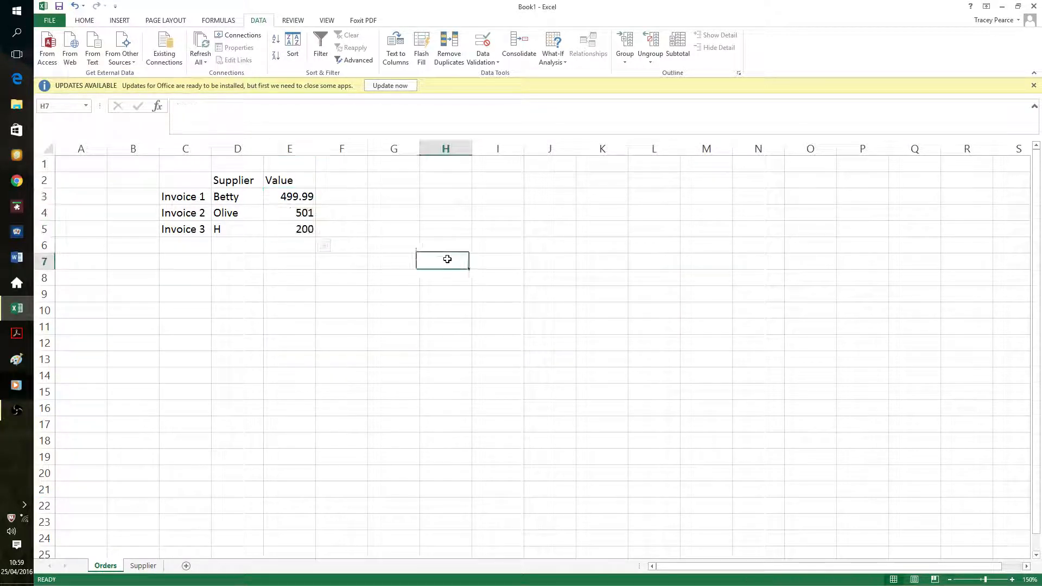
Clear the test values from the Value cells E3:E5.
{"action": "left_click_drag", "start_coordinate": [293, 196], "coordinate": [293, 230]}
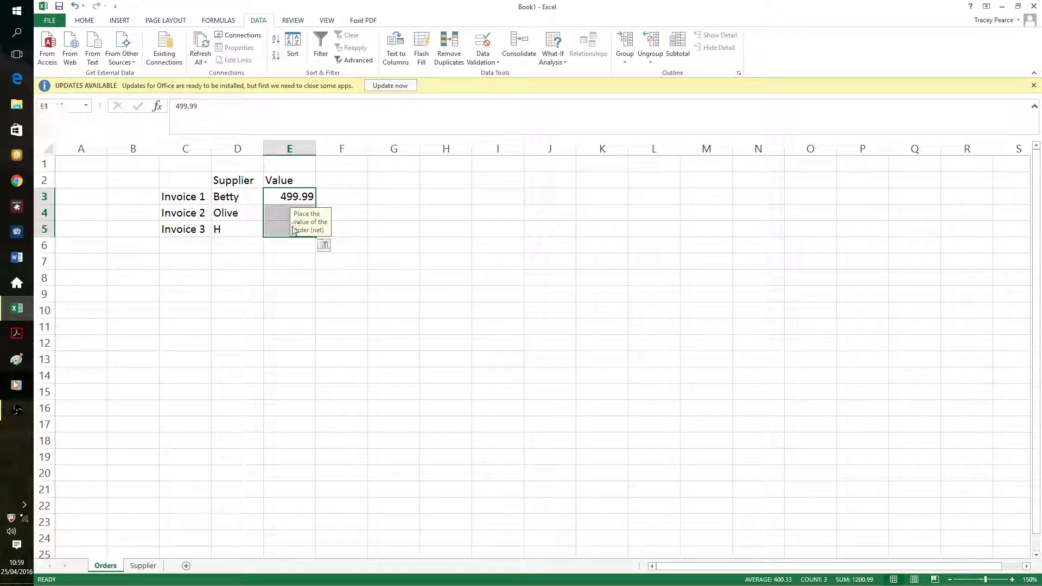
{"action": "key", "text": "Delete"}
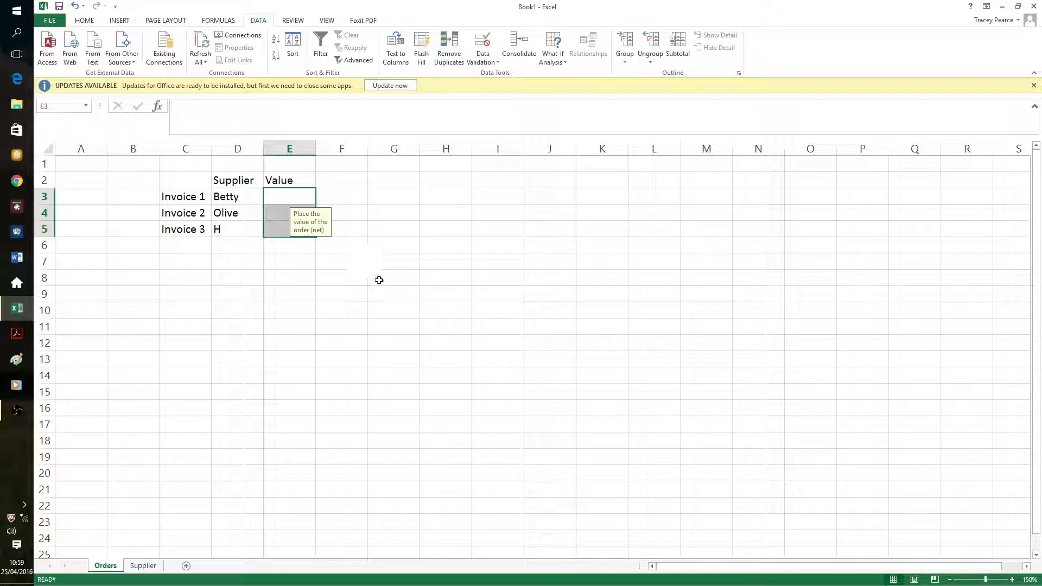
{"action": "left_click", "coordinate": [456, 332]}
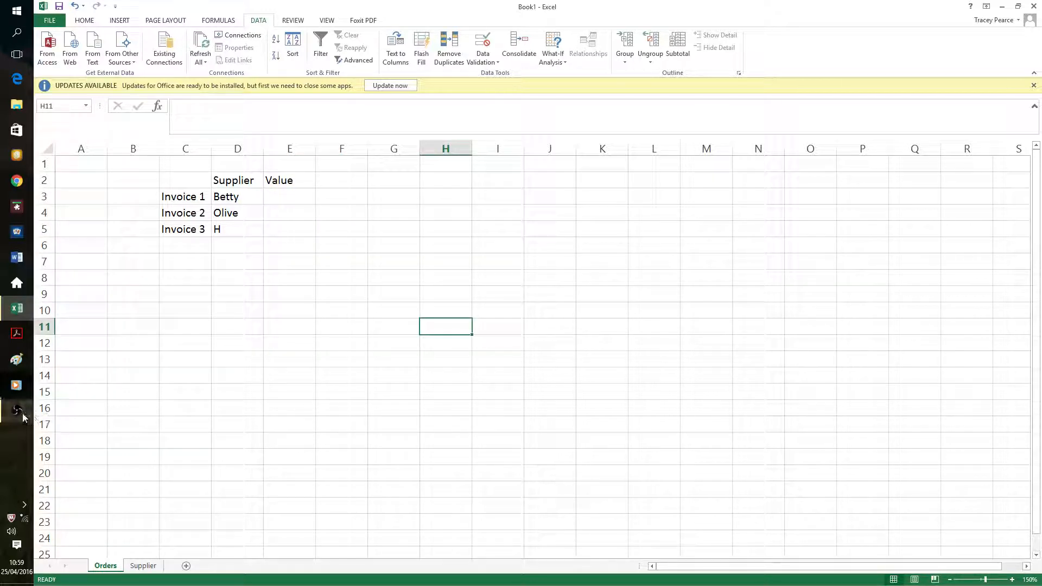